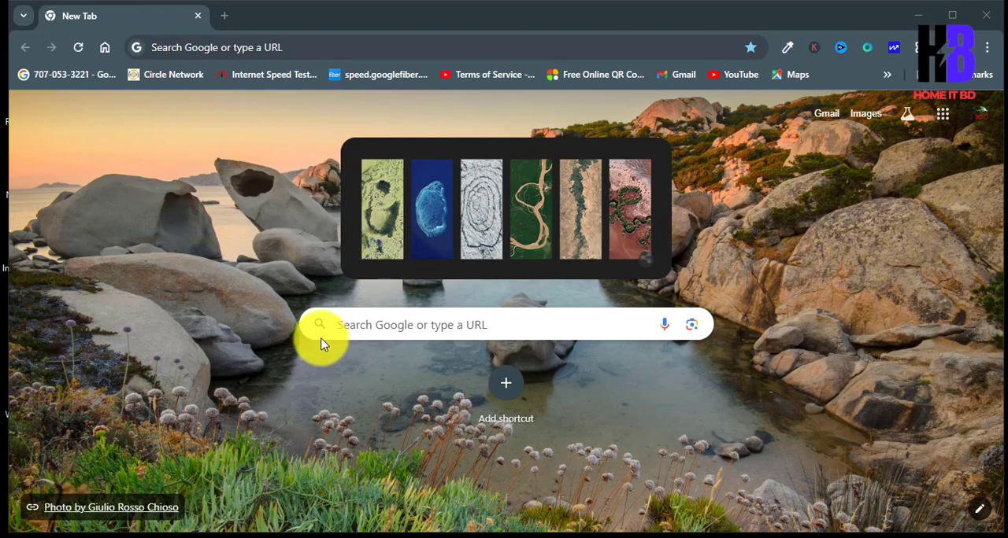
# Step: Search Google for "google manager account" and open the Google Ad Manager home page from the results
pyautogui.click(462, 324)
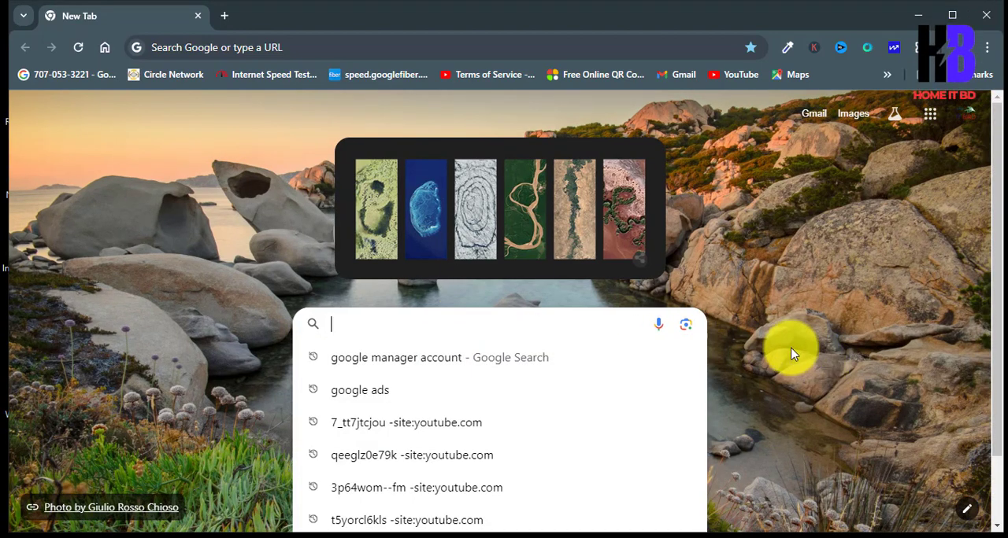
pyautogui.write('g')
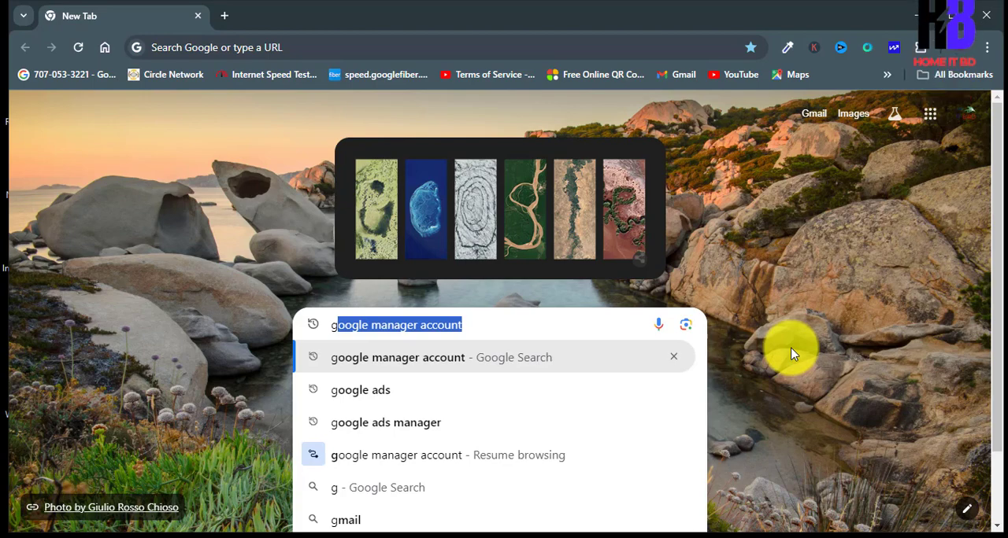
pyautogui.press('Return')
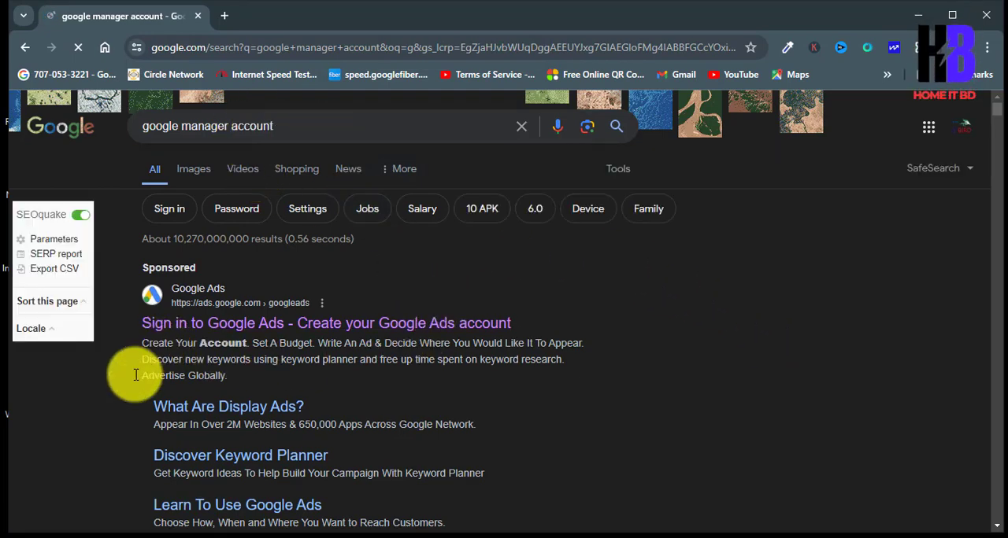
pyautogui.scroll(-4, 135, 352)
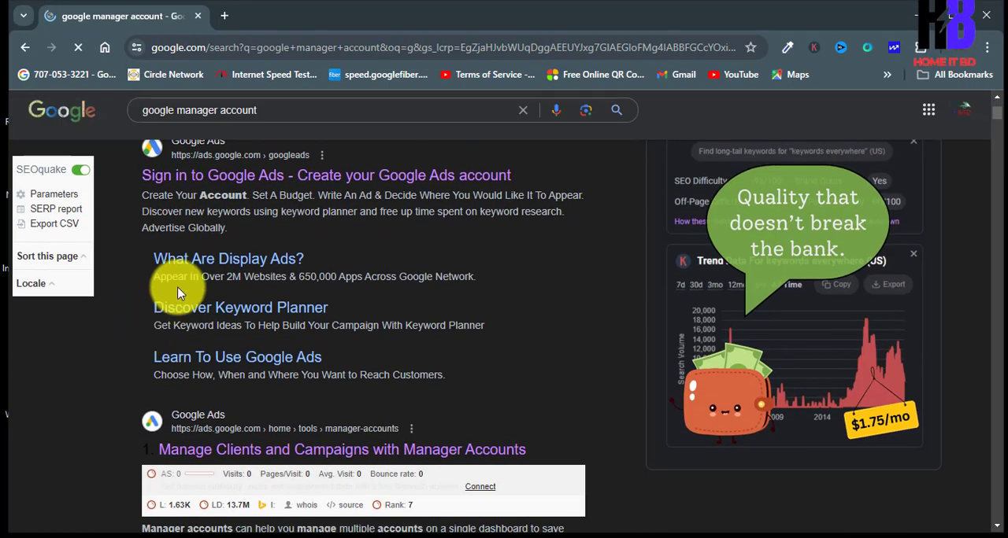
pyautogui.scroll(-3, 140, 333)
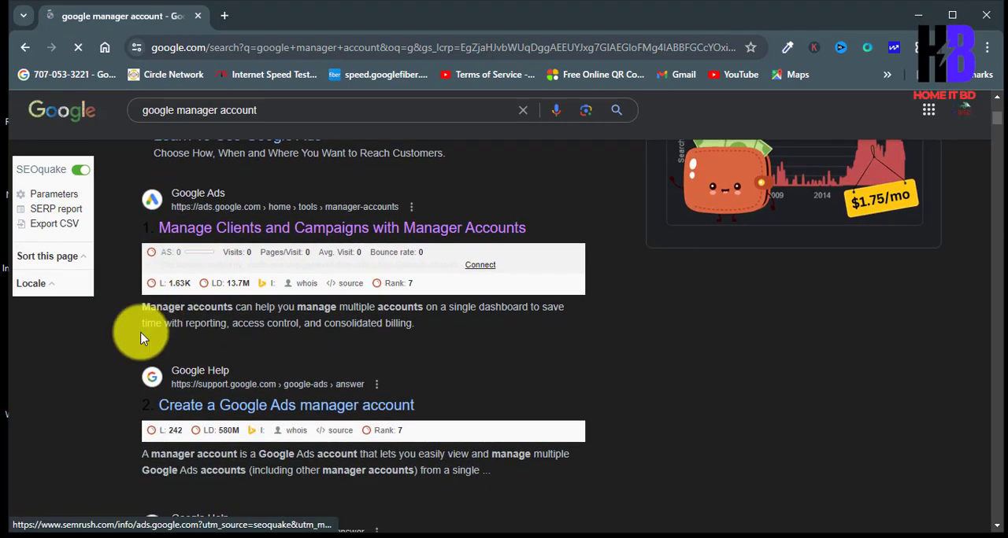
pyautogui.scroll(-6, 142, 339)
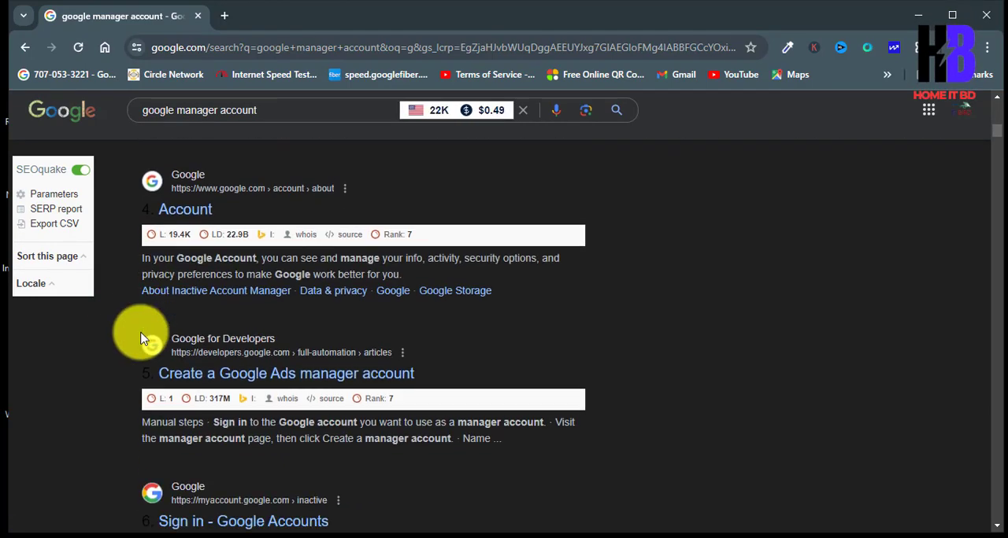
pyautogui.scroll(-6, 141, 338)
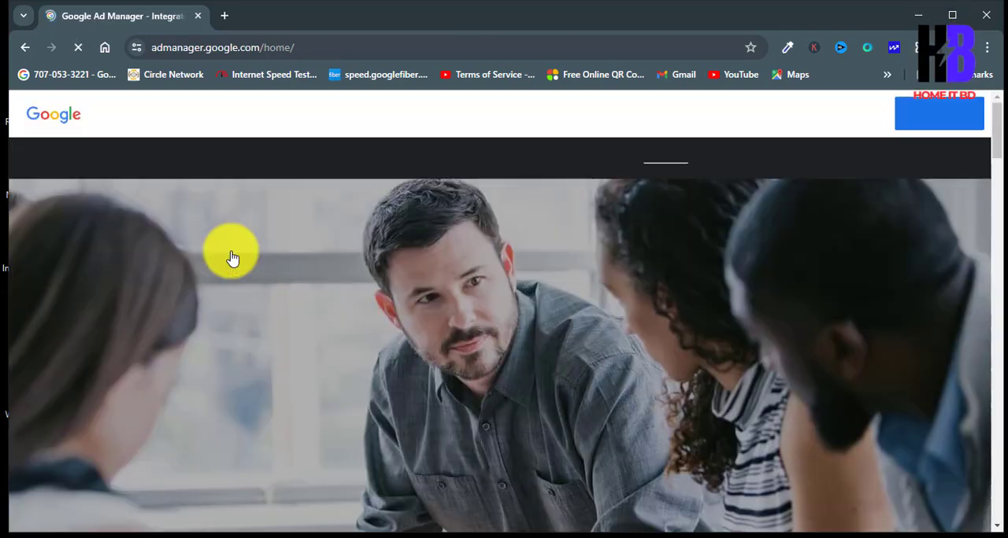
# Step: Get started with Google Ad Manager and continue with the business described as "Marketing or advertising agency"
pyautogui.scroll(-2, 228, 254)
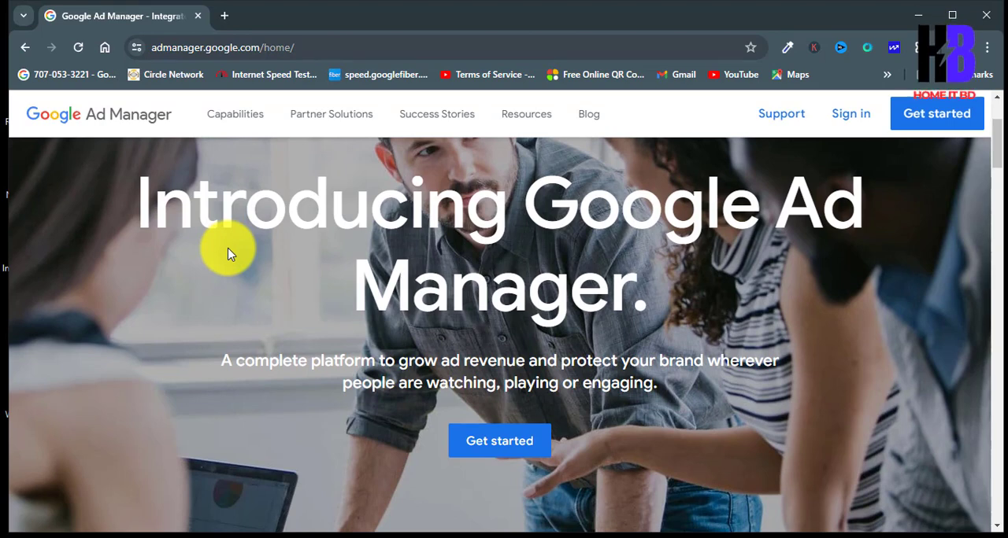
pyautogui.click(512, 458)
pyautogui.scroll(-3, 338, 375)
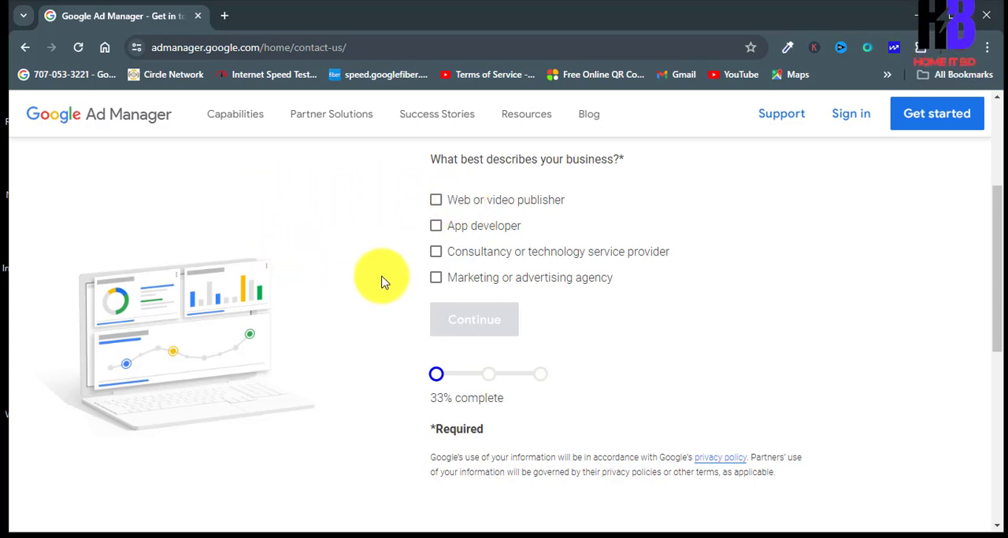
pyautogui.scroll(-1, 372, 271)
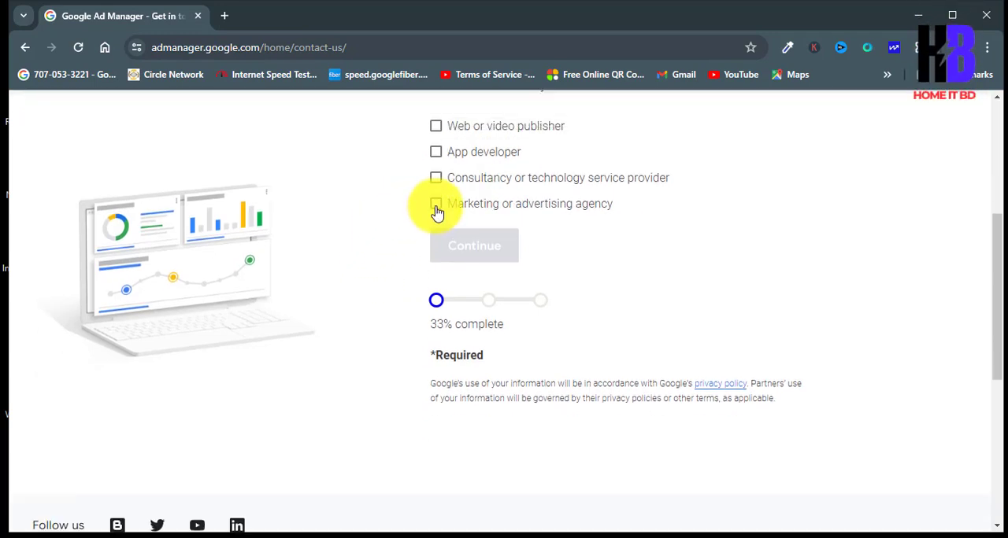
pyautogui.click(437, 208)
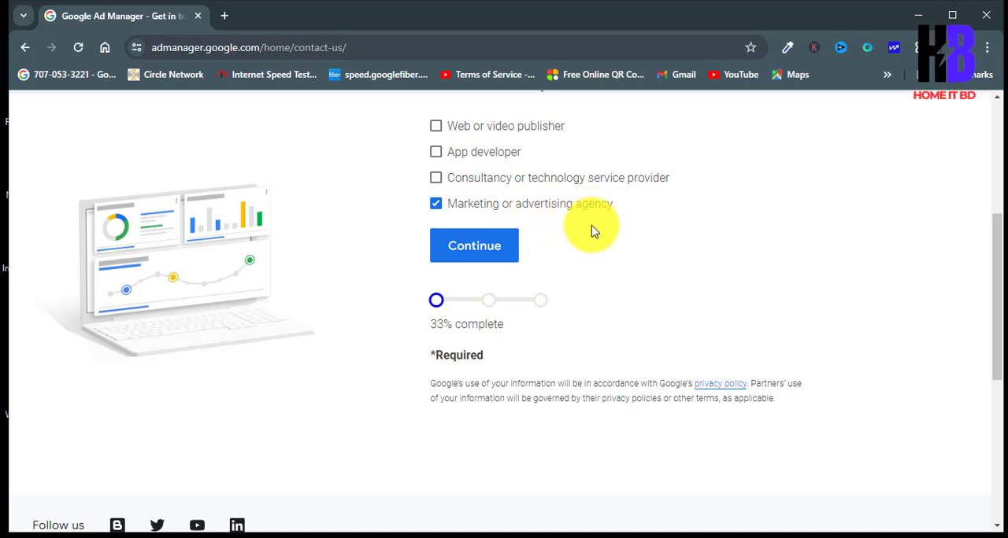
pyautogui.click(474, 246)
# Step: Open the information page on Google Ads manager accounts and go on to the manager account sign-up form
pyautogui.scroll(1, 366, 263)
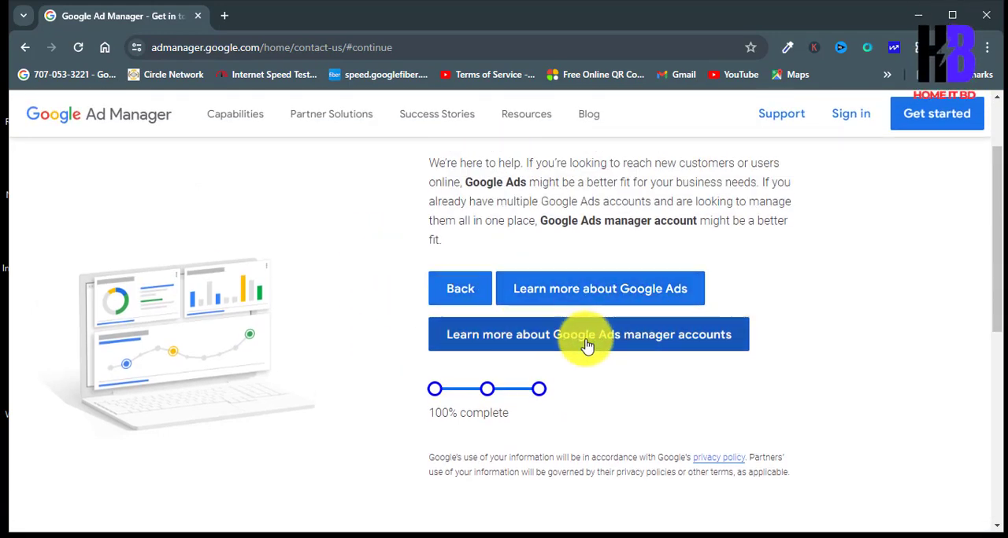
pyautogui.scroll(-1, 404, 318)
pyautogui.scroll(-1, 403, 319)
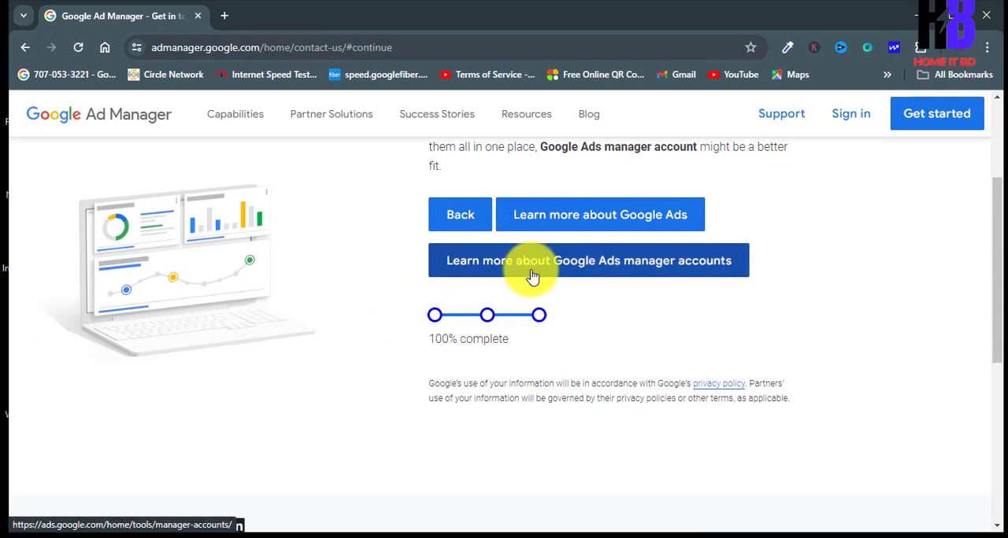
pyautogui.click(677, 280)
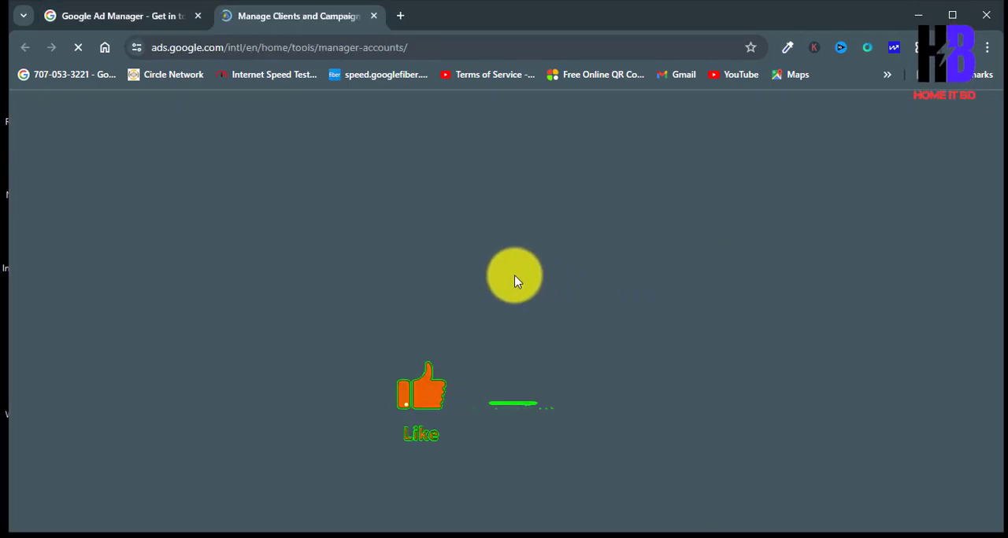
pyautogui.scroll(-2, 417, 280)
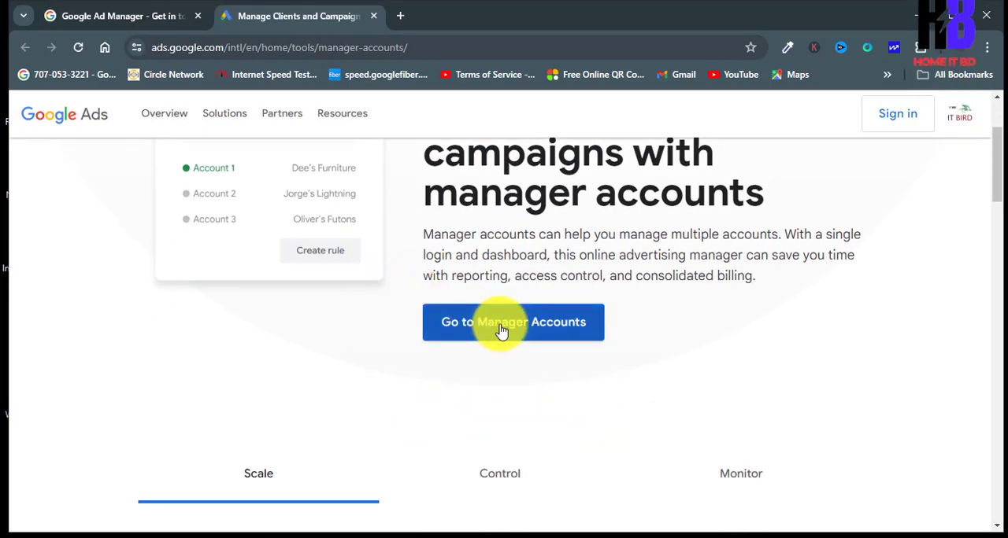
pyautogui.click(548, 329)
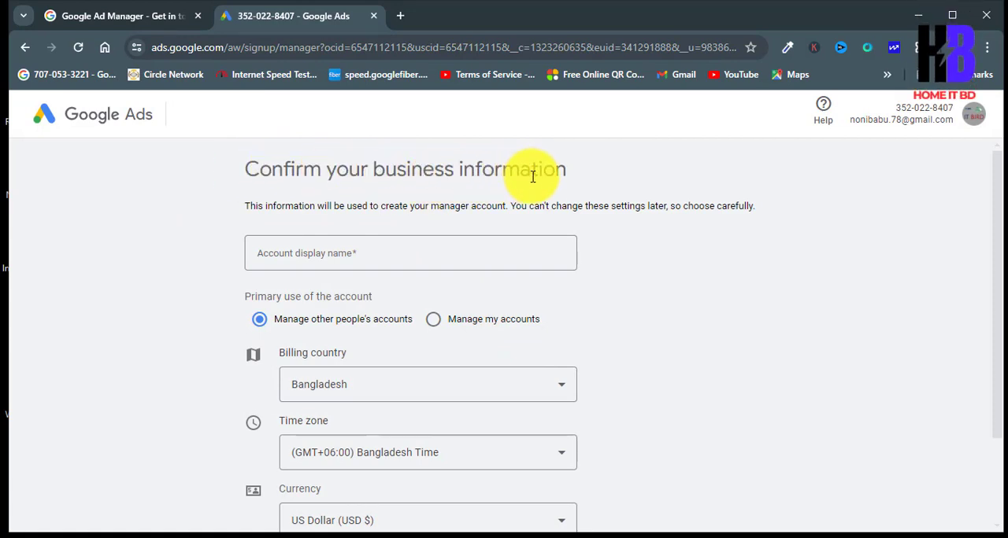
# Step: Enter Demo2424 as the account display name in the business information form
pyautogui.scroll(-1, 219, 213)
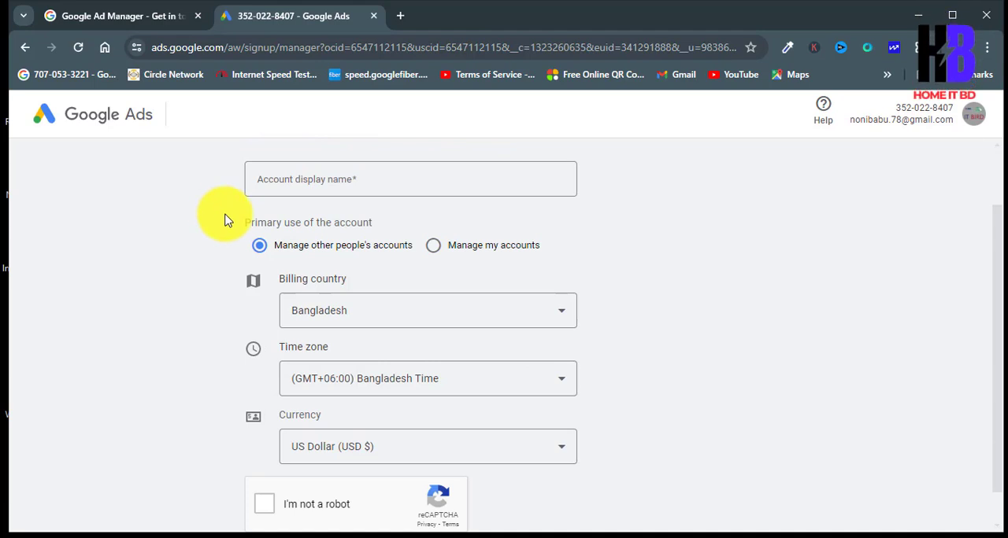
pyautogui.click(323, 180)
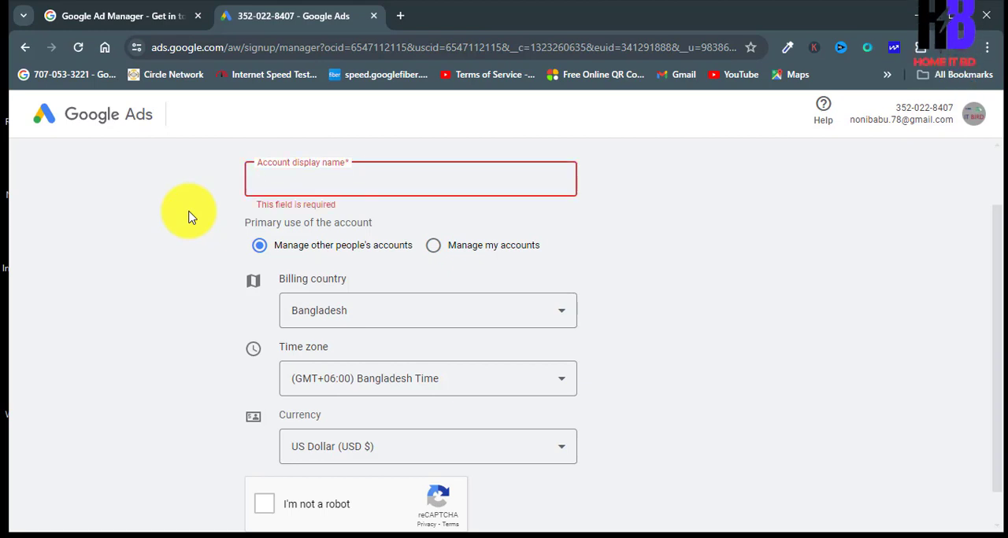
pyautogui.write('Dem')
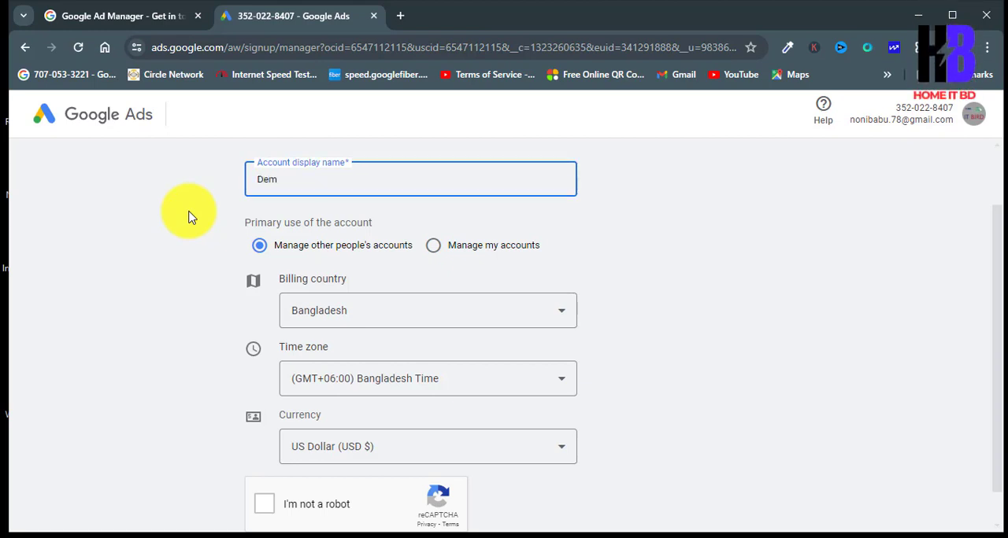
pyautogui.write('m')
pyautogui.write('42')
pyautogui.press('Left')
pyautogui.press('Left')
pyautogui.write('2')
pyautogui.press('Right')
pyautogui.press('Right')
pyautogui.press('Right')
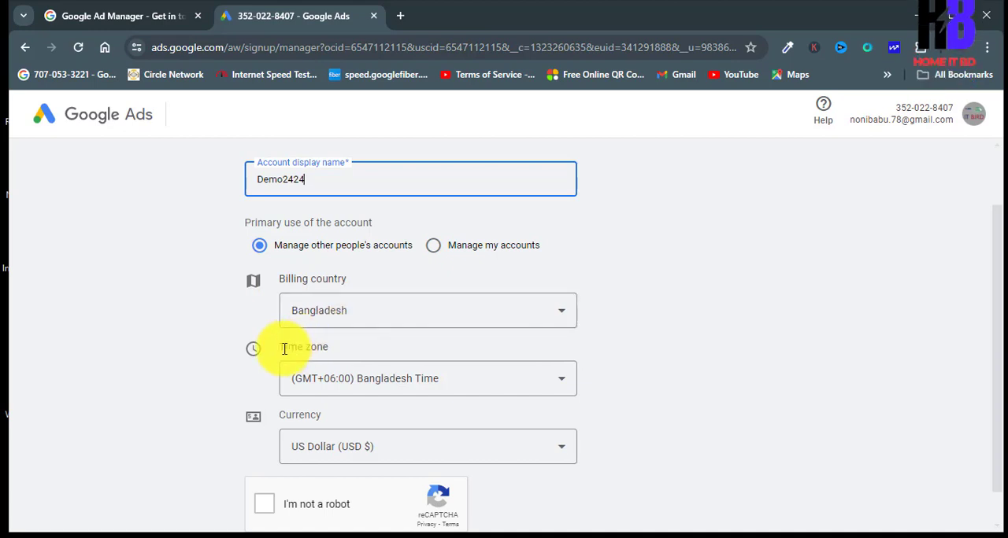
# Step: Complete the reCAPTCHA check, submit the manager account form and open the new account's overview
pyautogui.scroll(-1, 294, 374)
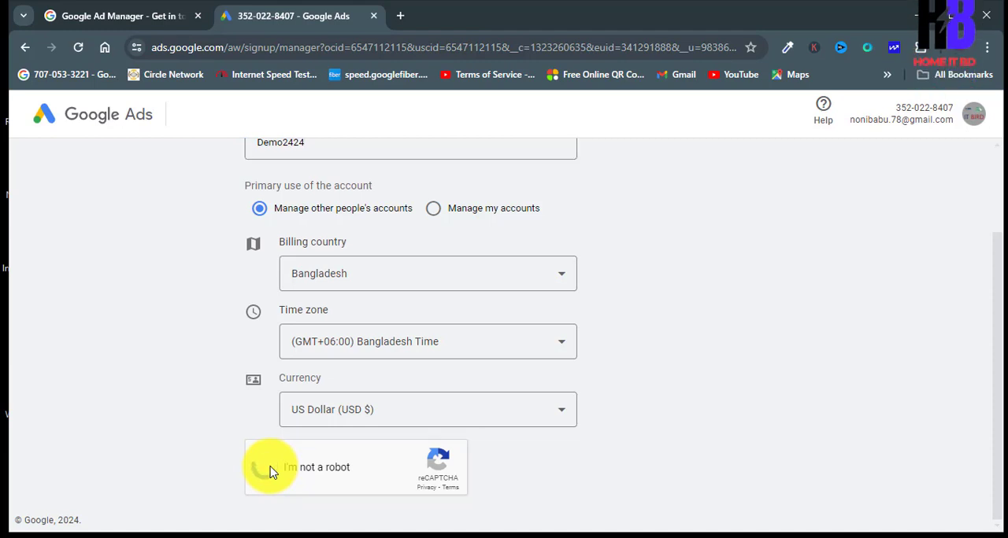
pyautogui.scroll(-1, 226, 472)
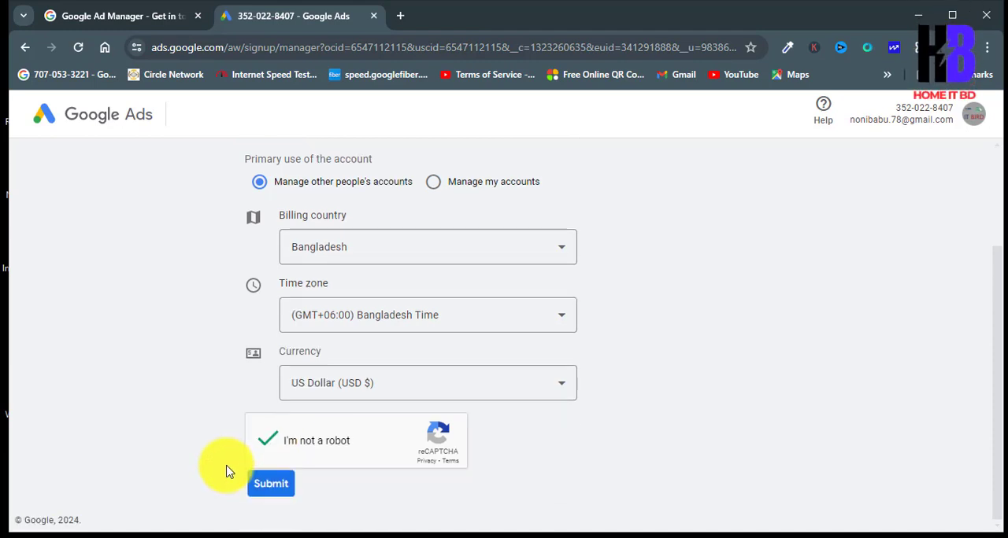
pyautogui.click(281, 483)
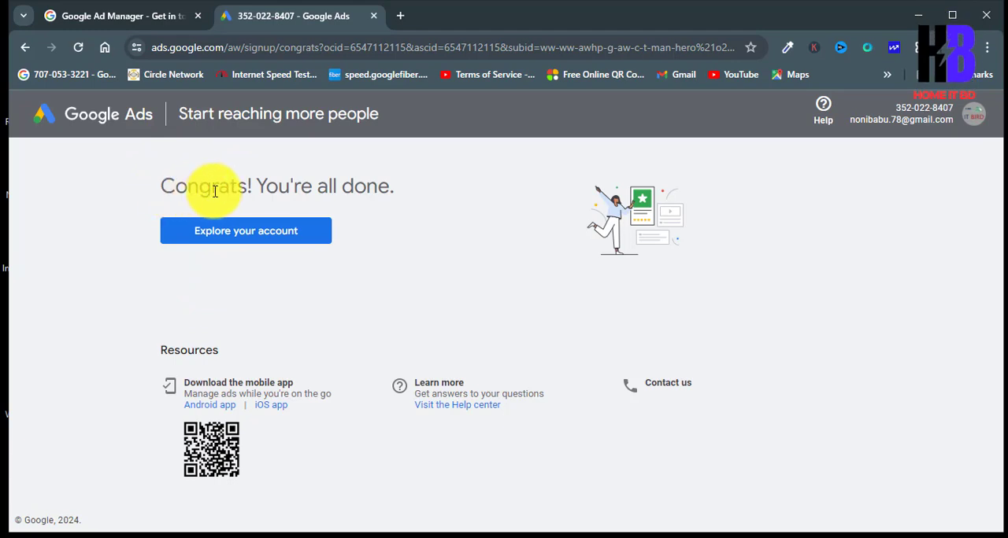
pyautogui.click(221, 236)
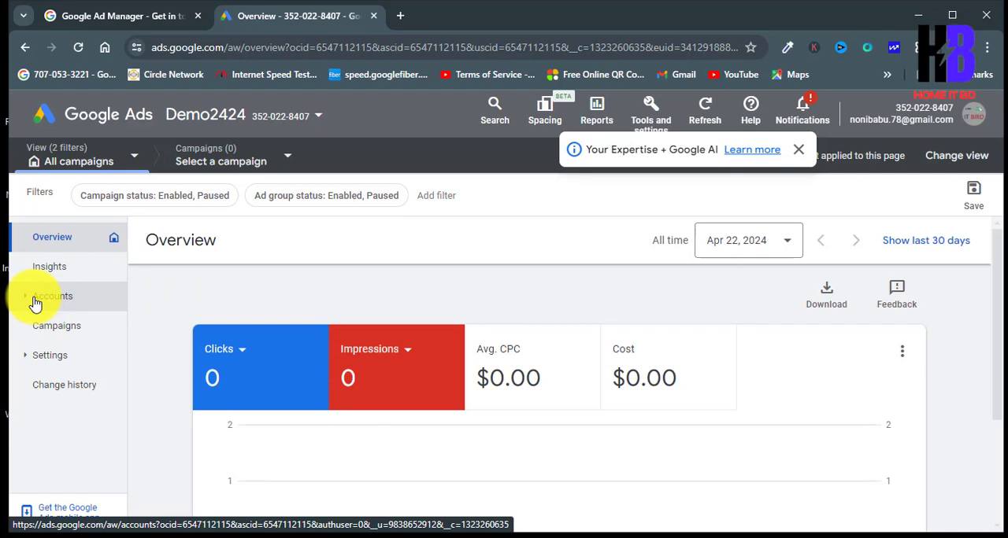
# Step: Look through the Accounts and Settings sections of the new manager account
pyautogui.click(35, 304)
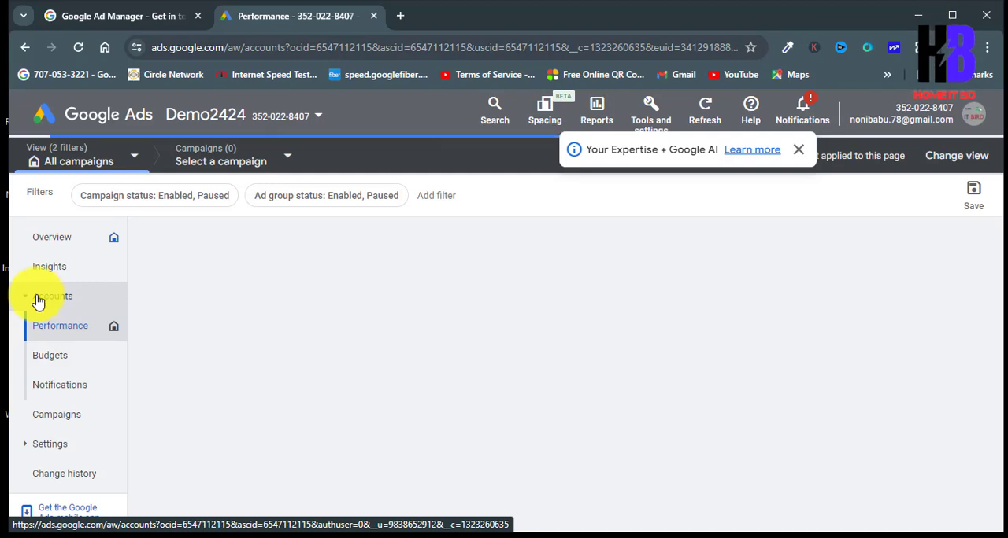
pyautogui.click(37, 303)
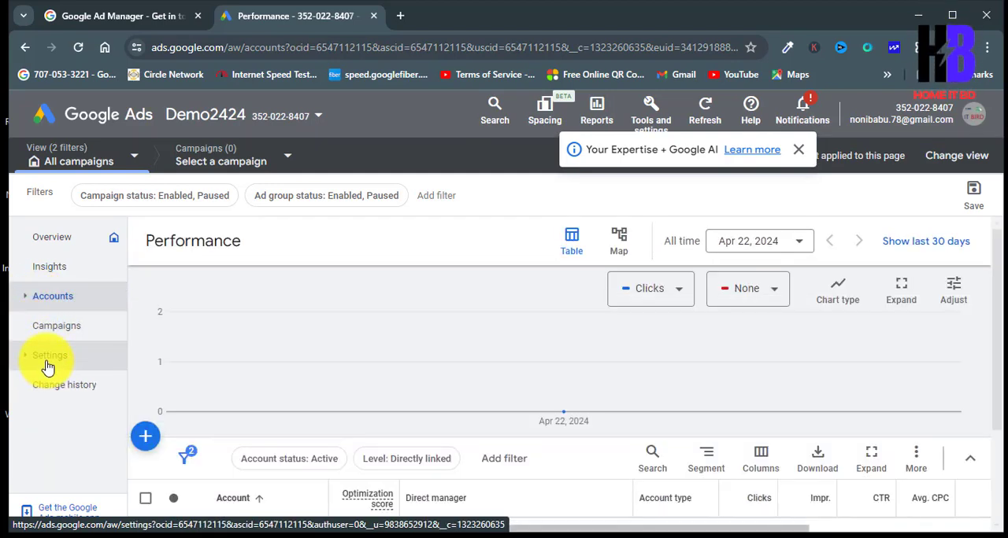
pyautogui.click(47, 359)
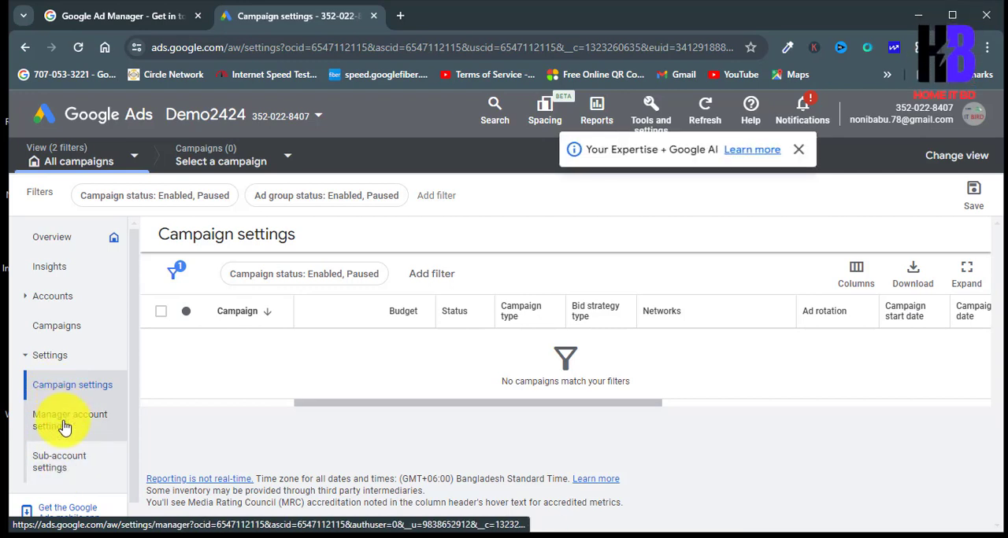
pyautogui.click(44, 367)
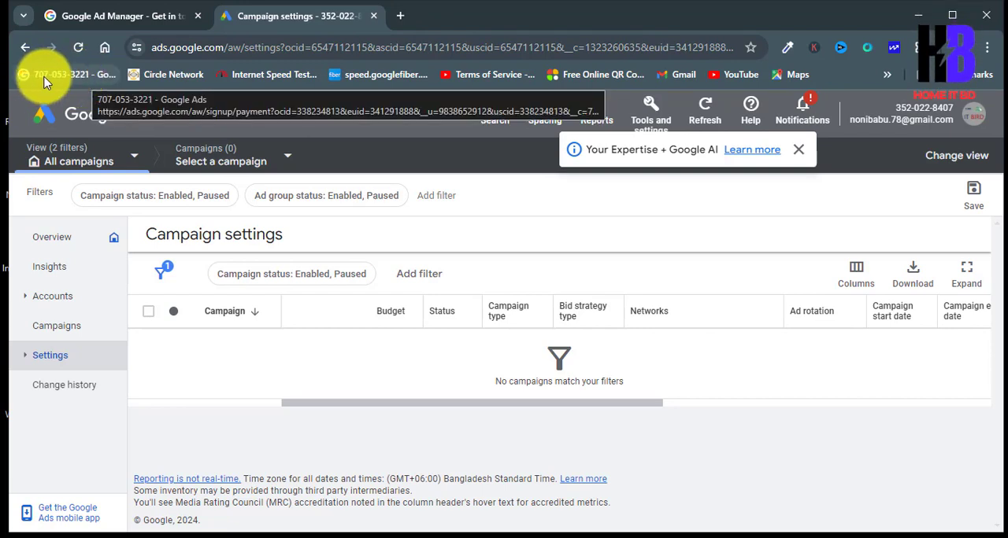
# Step: Search Google for "google ads account" in a new tab and open the sponsored Google Ads account creation result
pyautogui.click(400, 15)
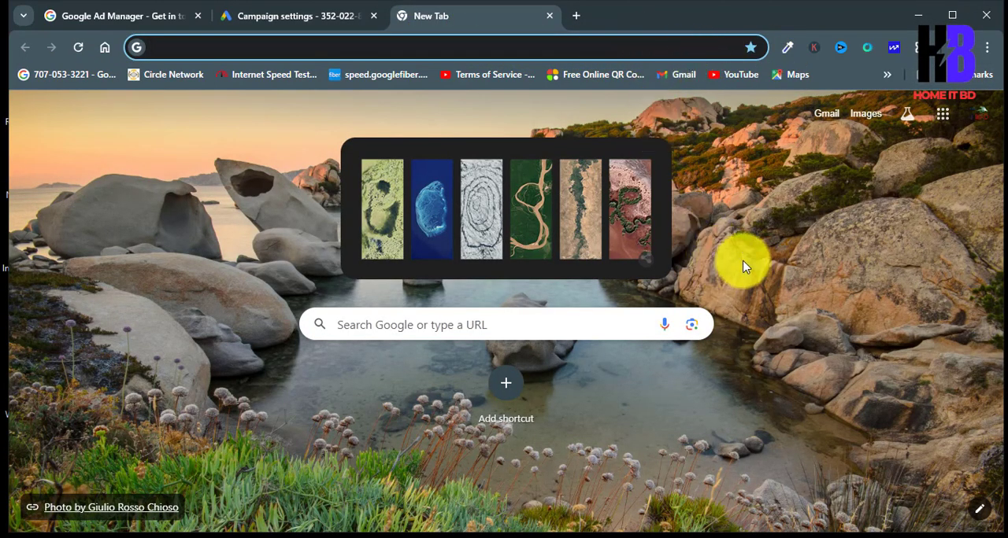
pyautogui.write('g')
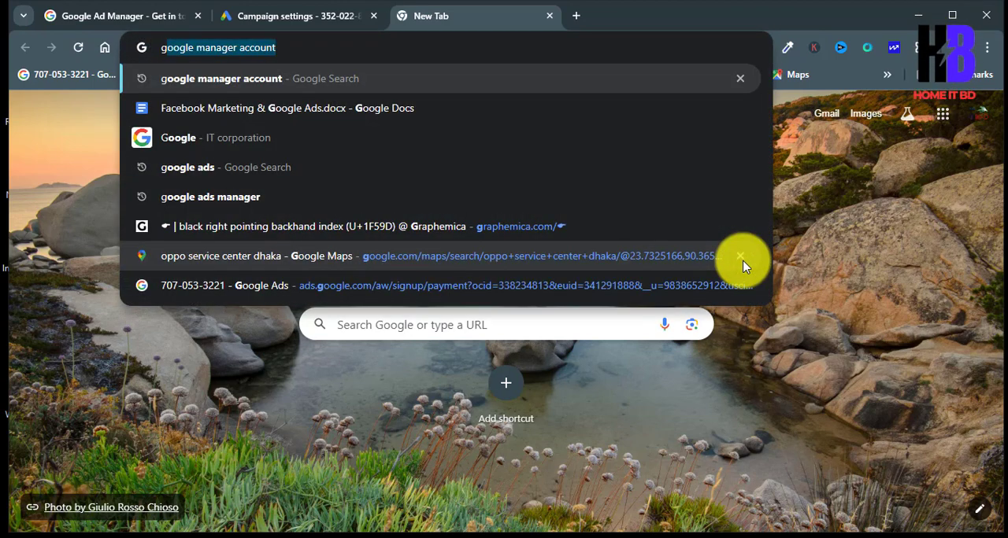
pyautogui.press('Right')
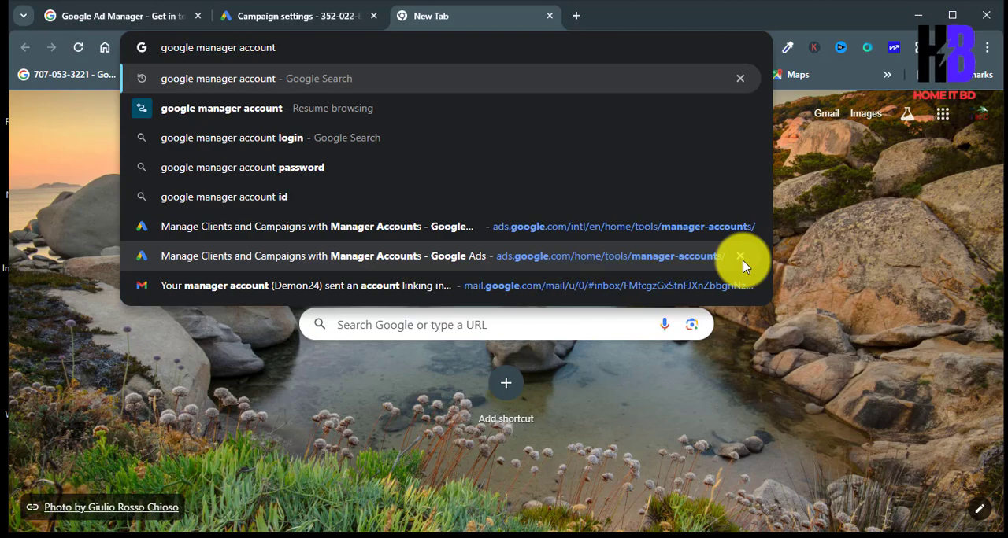
pyautogui.hotkey('ctrl', 'Left')
pyautogui.press('BackSpace')
pyautogui.press('BackSpace')
pyautogui.press('BackSpace')
pyautogui.press('BackSpace')
pyautogui.press('BackSpace')
pyautogui.press('BackSpace')
pyautogui.press('BackSpace')
pyautogui.press('BackSpace')
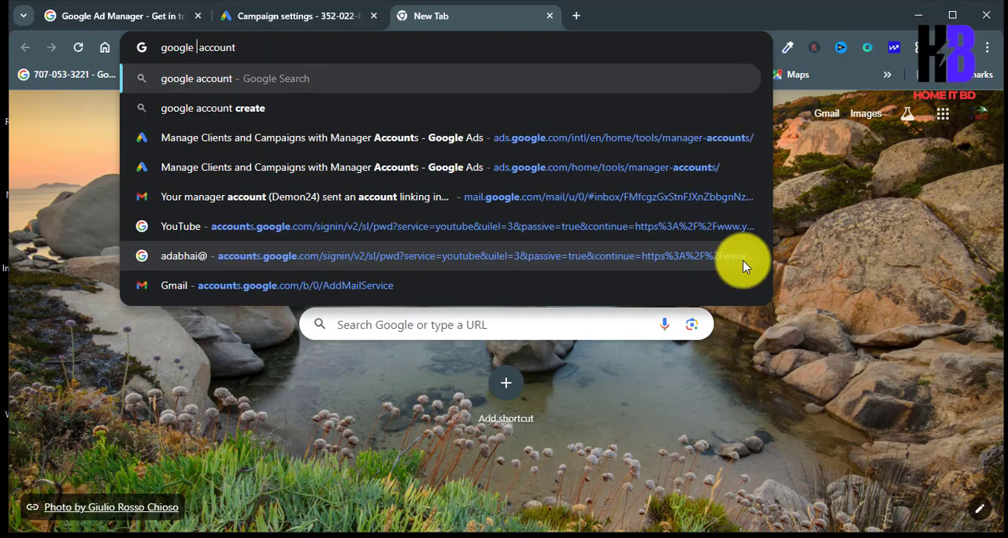
pyautogui.write('ads')
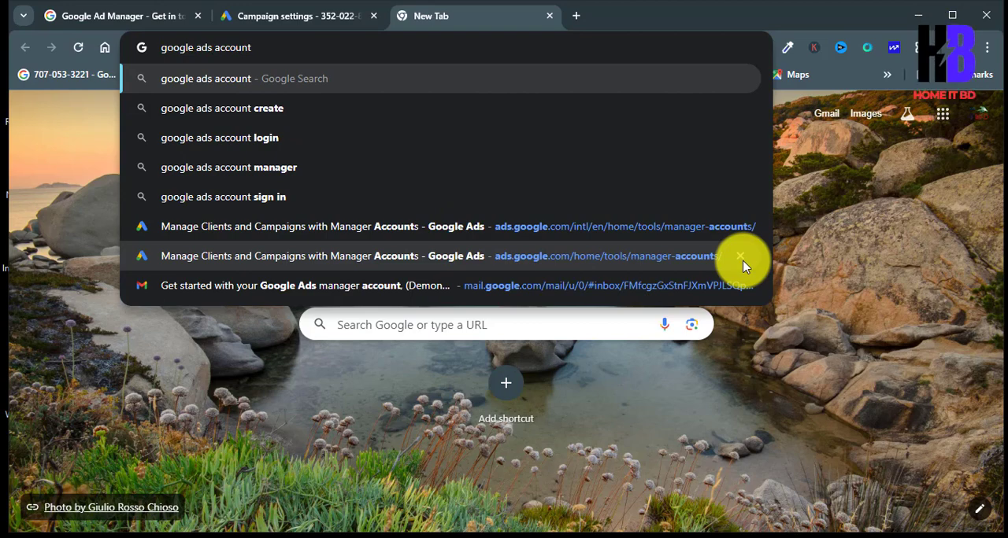
pyautogui.press('Return')
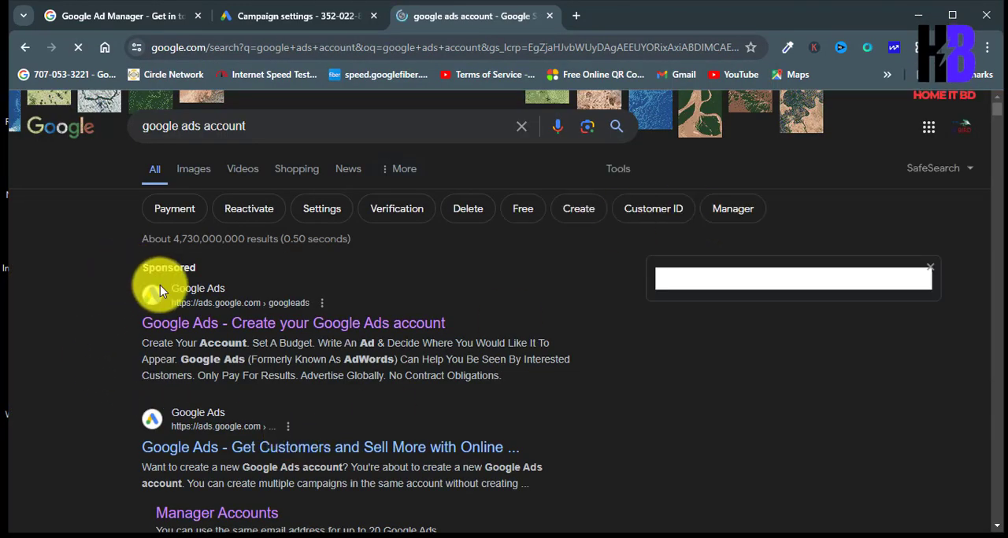
pyautogui.click(197, 329)
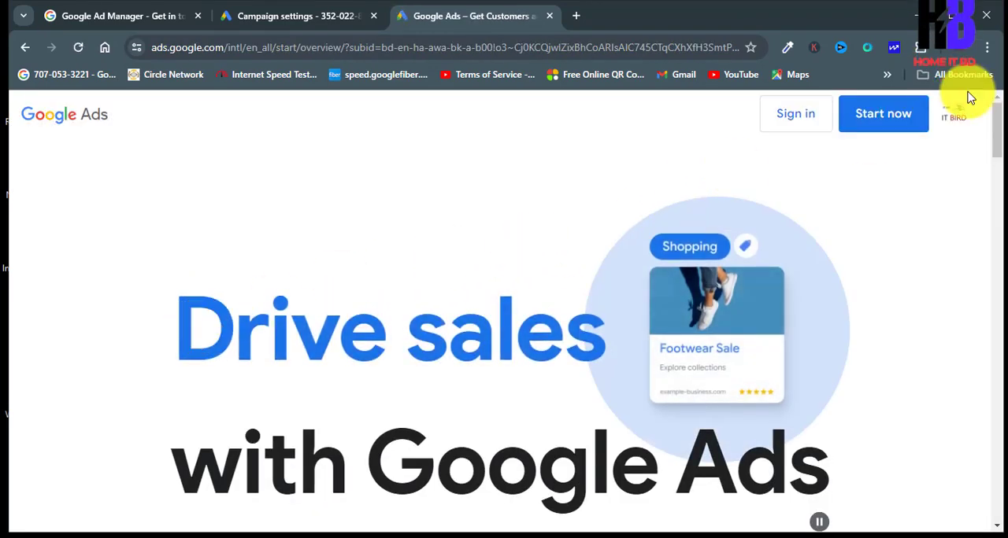
# Step: Switch the Google Ads site to a different Google account
pyautogui.click(959, 116)
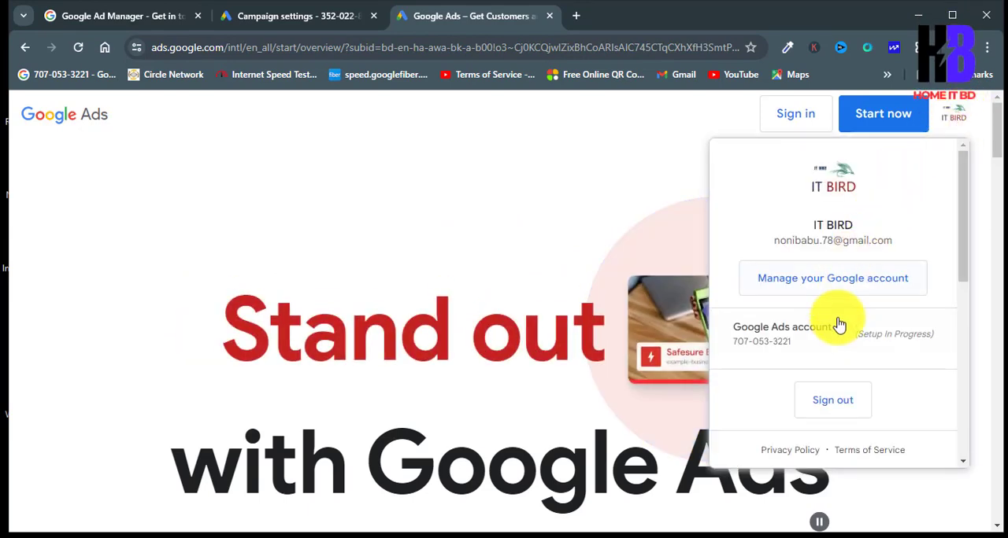
pyautogui.scroll(-2, 837, 370)
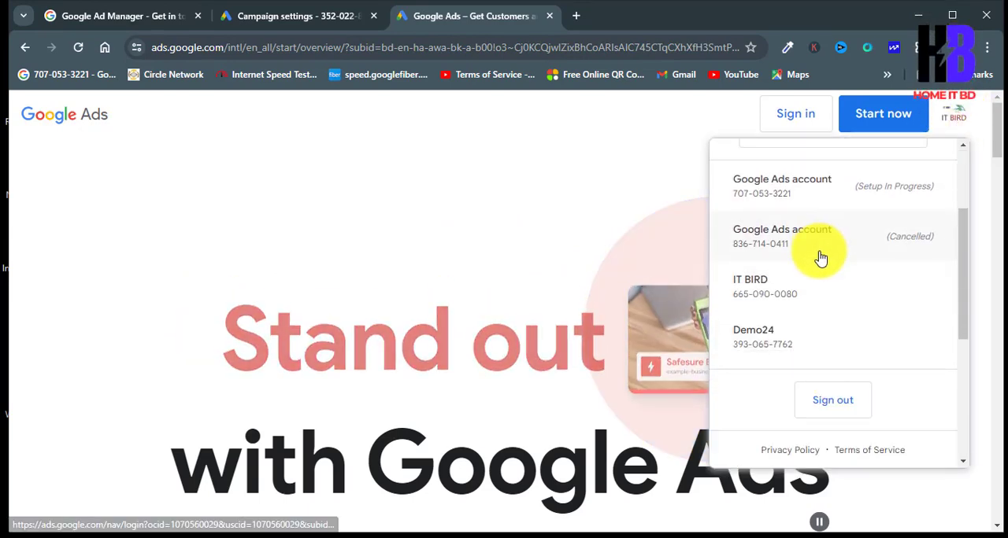
pyautogui.scroll(-3, 819, 264)
pyautogui.click(832, 355)
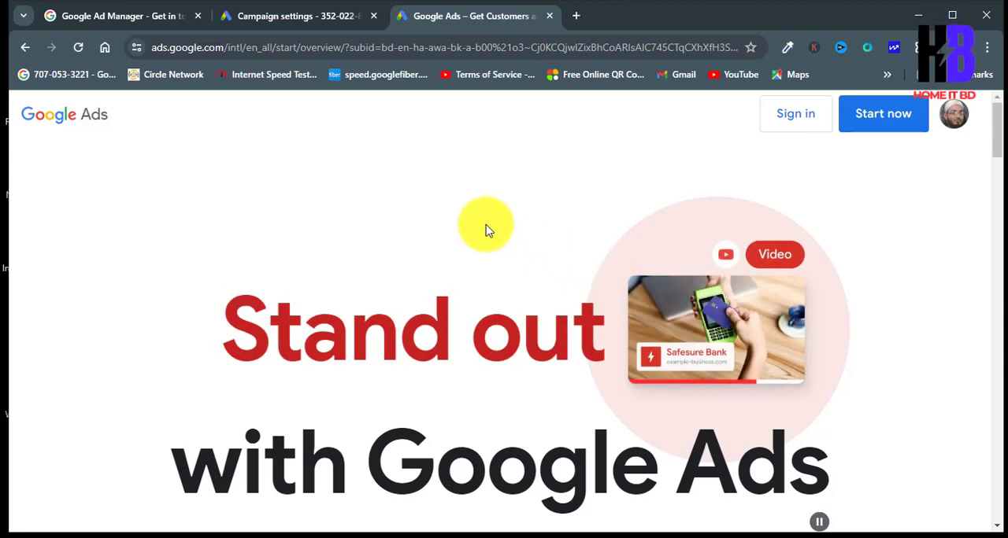
# Step: Review the list of available Google Ads accounts and open the regular one that is neither cancelled nor a manager account
pyautogui.scroll(-5, 485, 236)
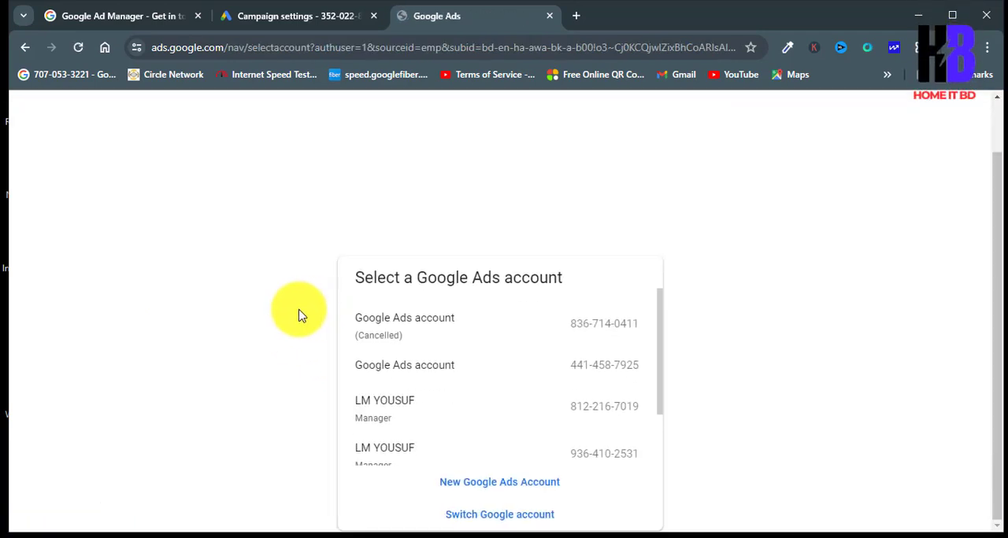
pyautogui.scroll(-2, 551, 323)
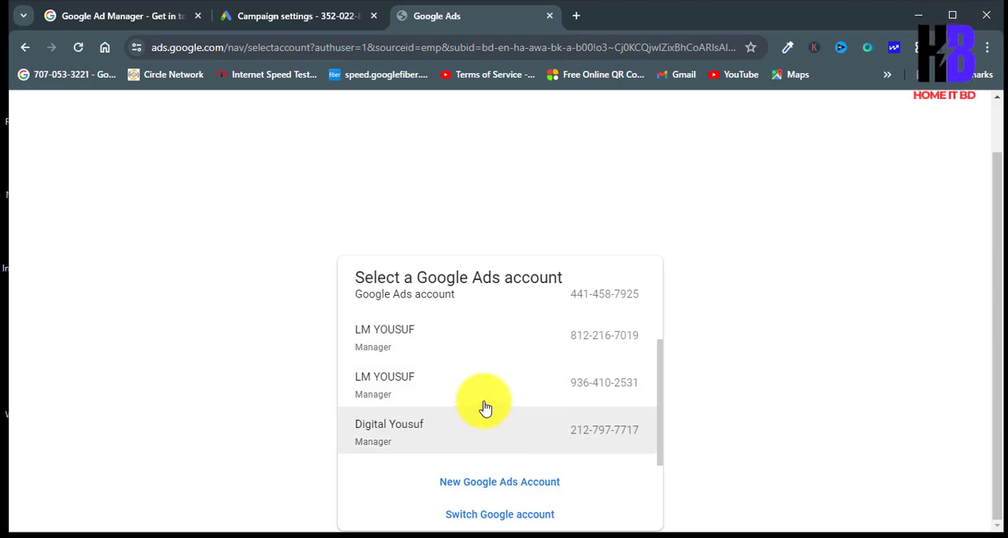
pyautogui.scroll(2, 477, 393)
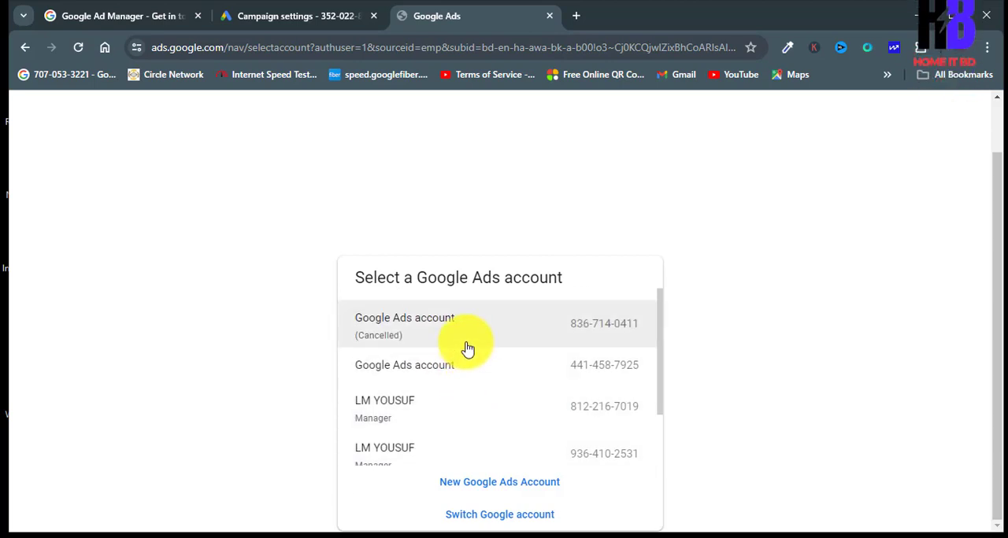
pyautogui.scroll(-2, 435, 331)
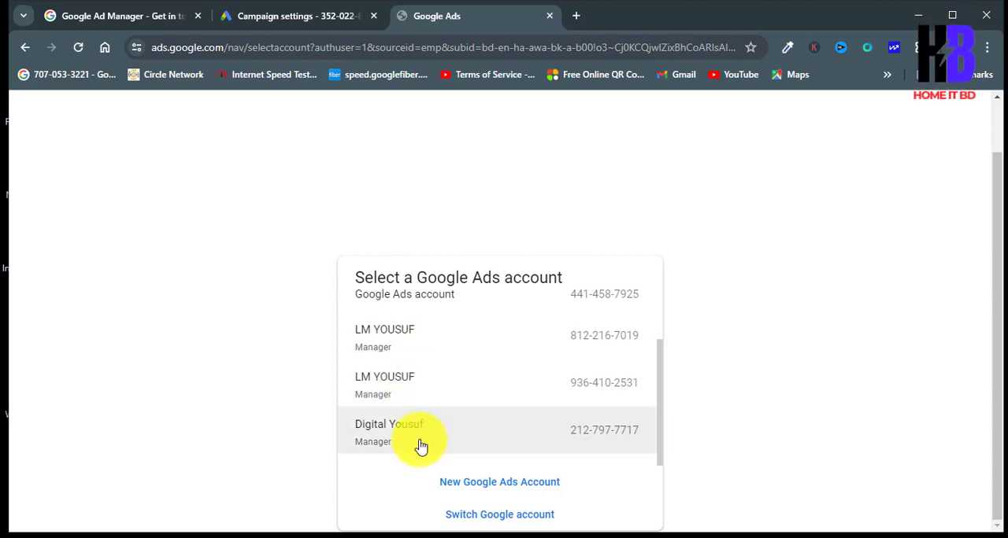
pyautogui.scroll(2, 422, 379)
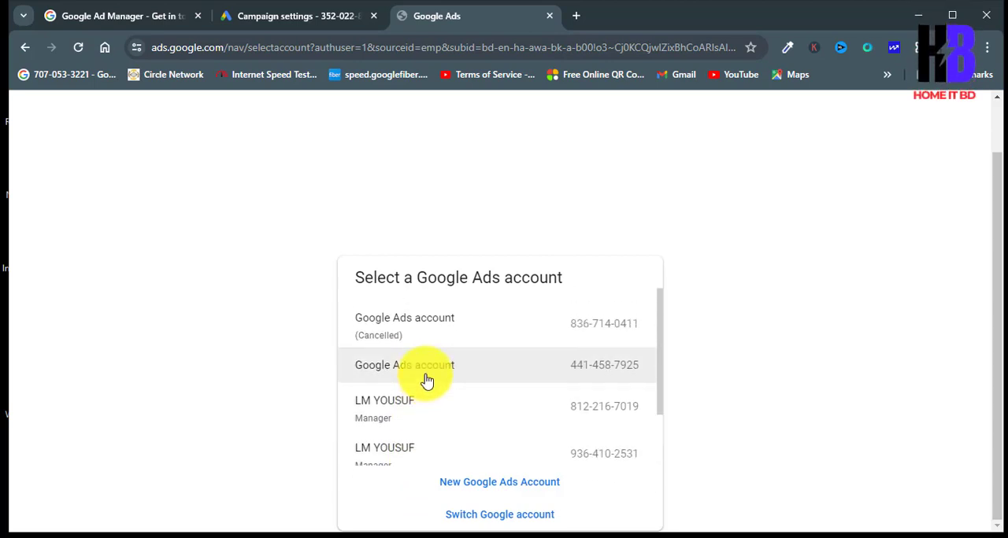
pyautogui.scroll(-2, 457, 393)
pyautogui.scroll(2, 465, 421)
pyautogui.click(450, 378)
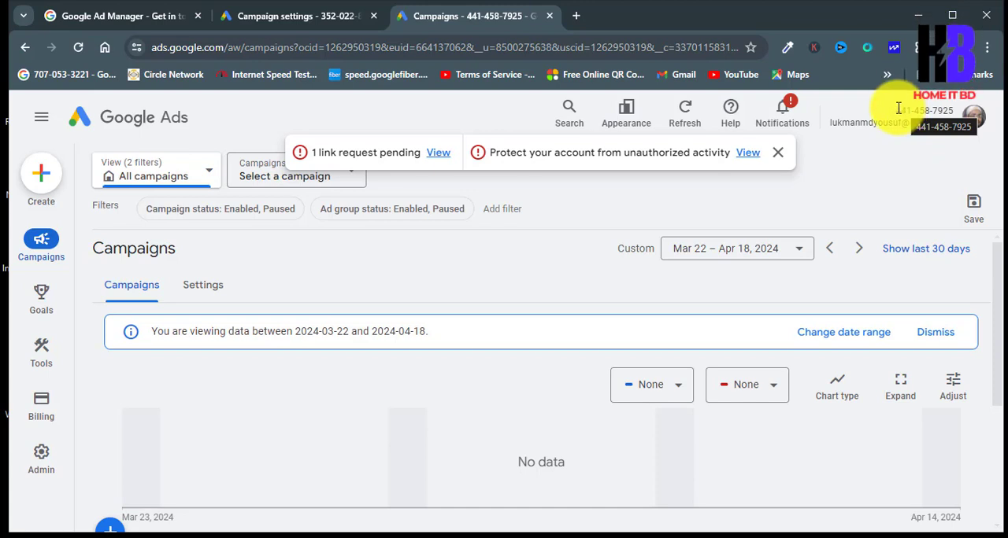
# Step: Copy the regular account's customer ID and open the sub-account settings of the Demo2424 manager account
pyautogui.click(958, 108)
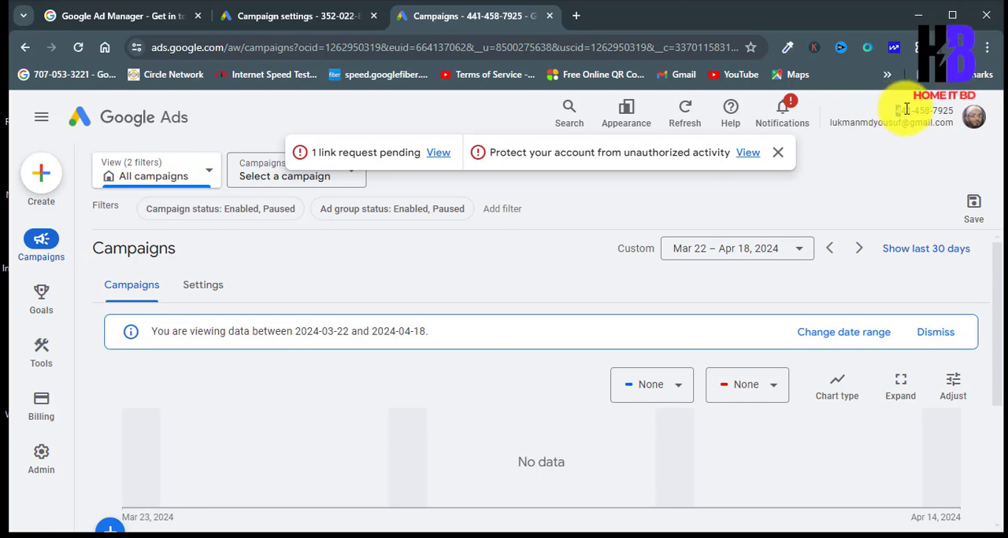
pyautogui.moveTo(951, 109); pyautogui.dragTo(954, 108)
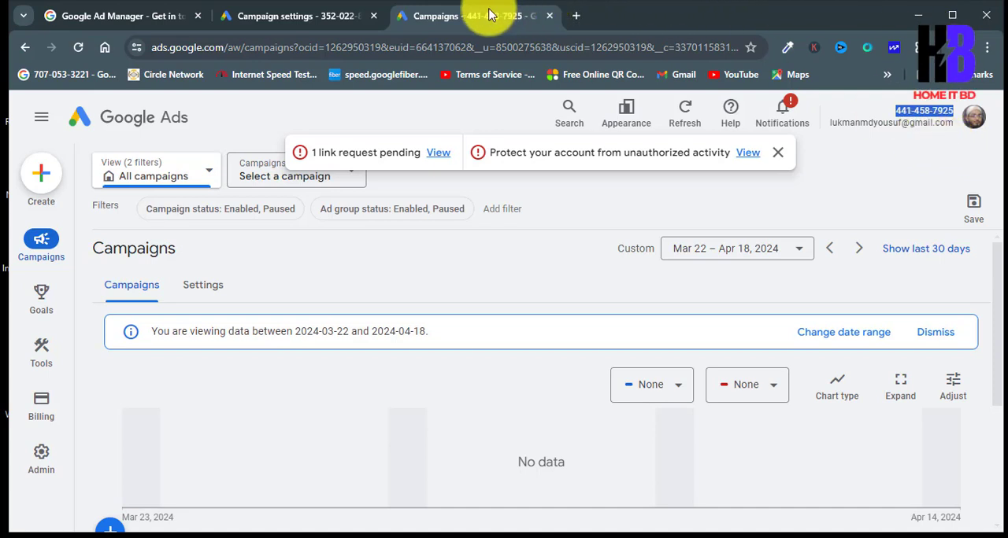
pyautogui.click(330, 18)
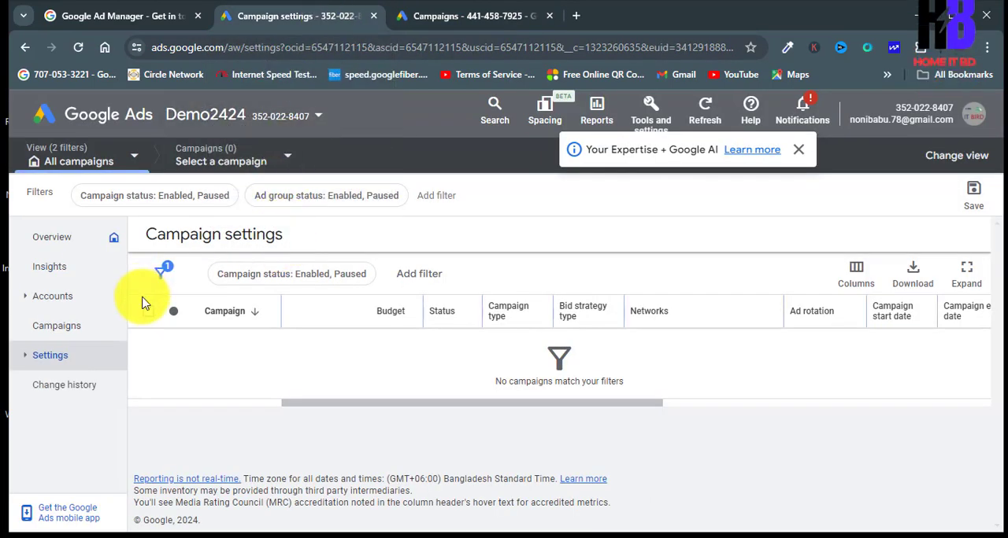
pyautogui.click(70, 364)
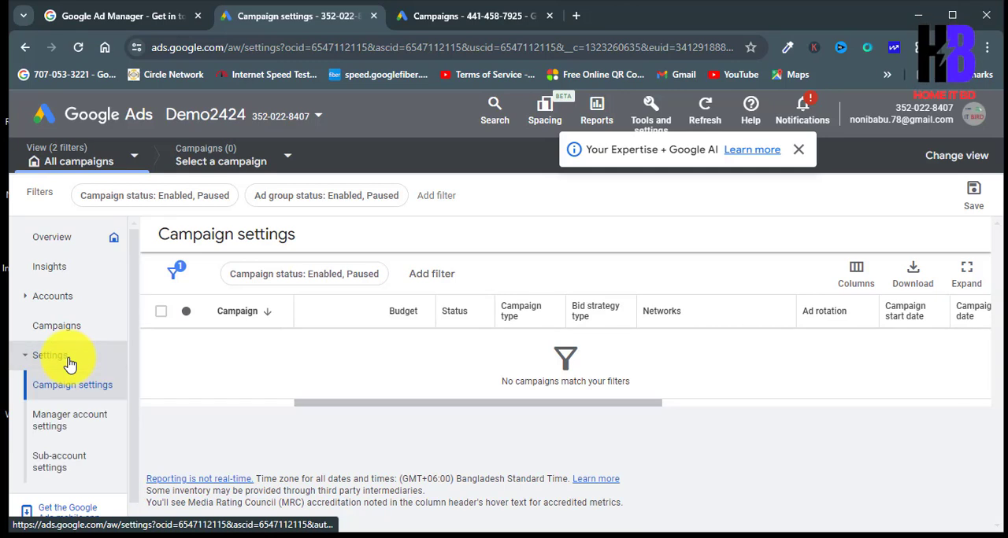
pyautogui.click(90, 469)
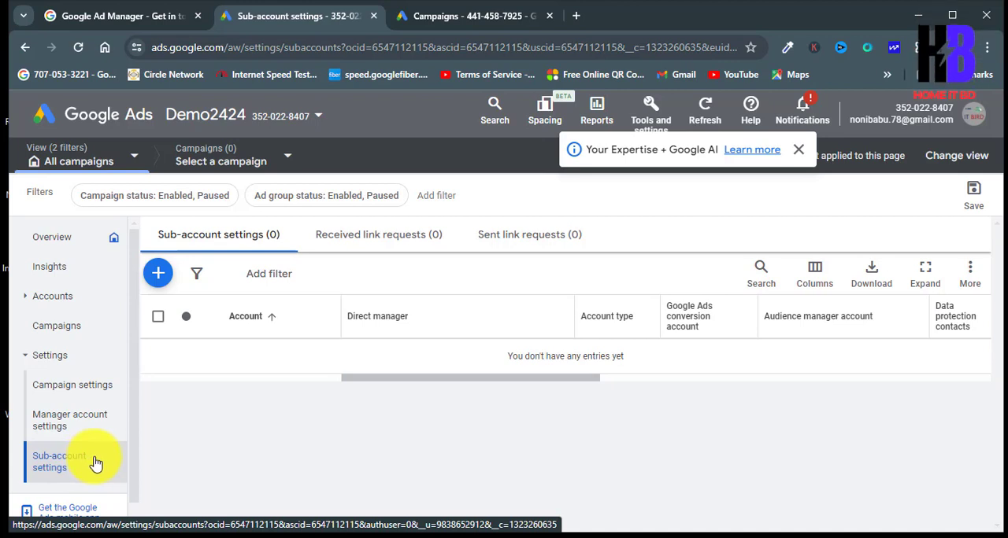
pyautogui.click(160, 274)
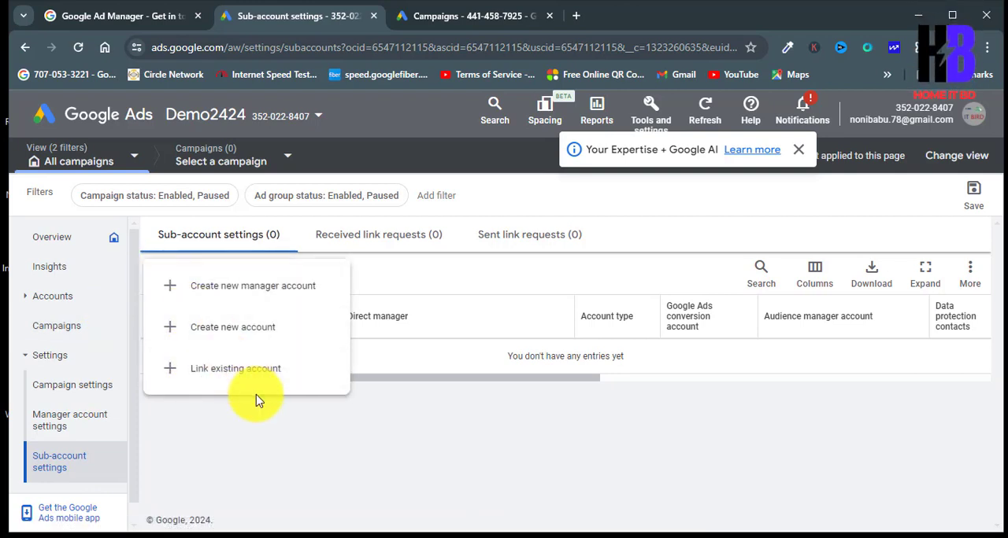
pyautogui.click(311, 434)
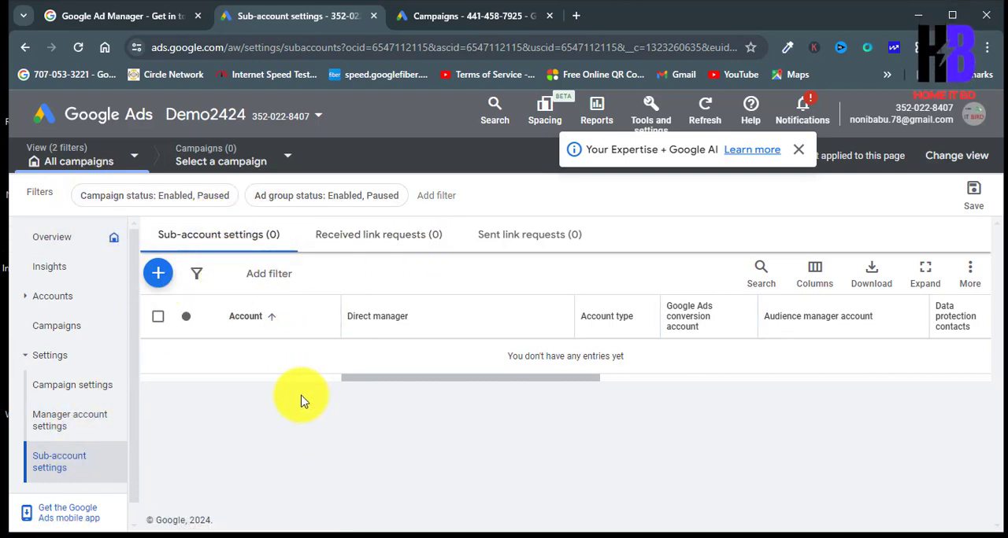
pyautogui.click(50, 356)
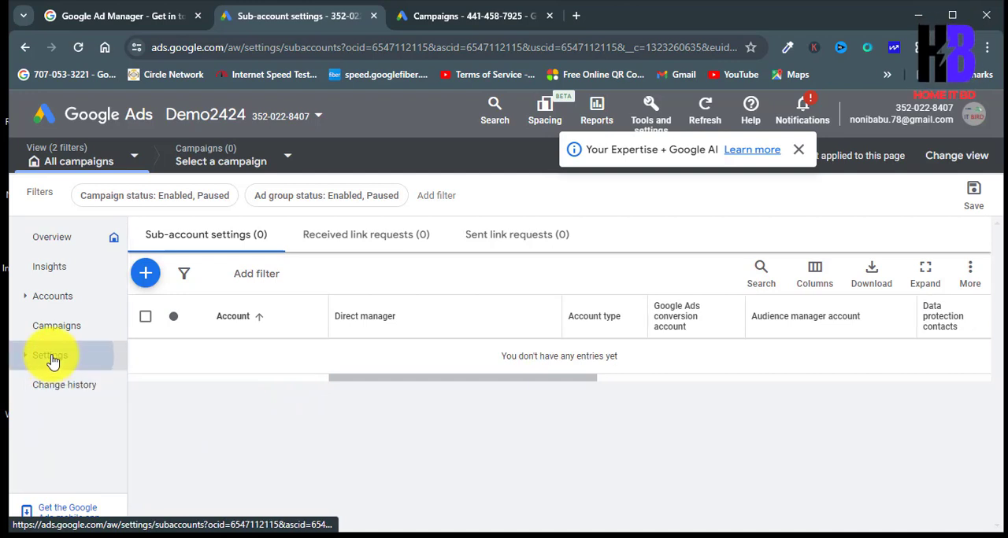
pyautogui.click(50, 357)
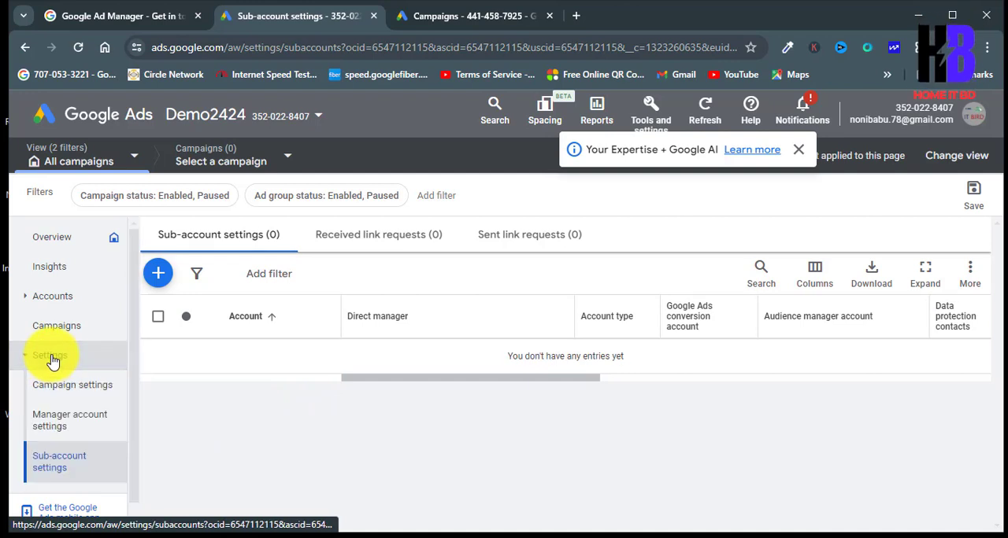
pyautogui.click(36, 471)
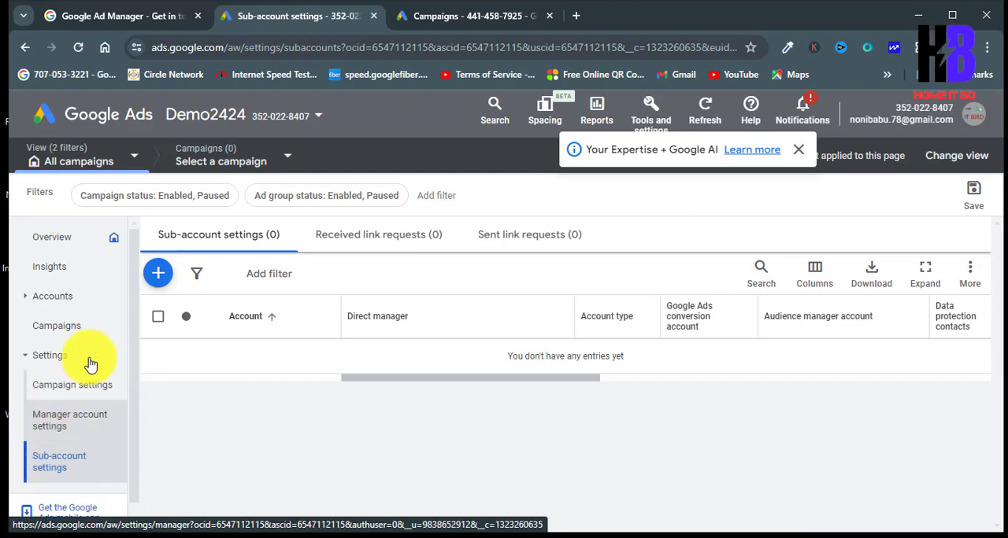
# Step: Send a link request for the existing account using its copied customer ID, with Demo2424 as direct manager
pyautogui.click(159, 275)
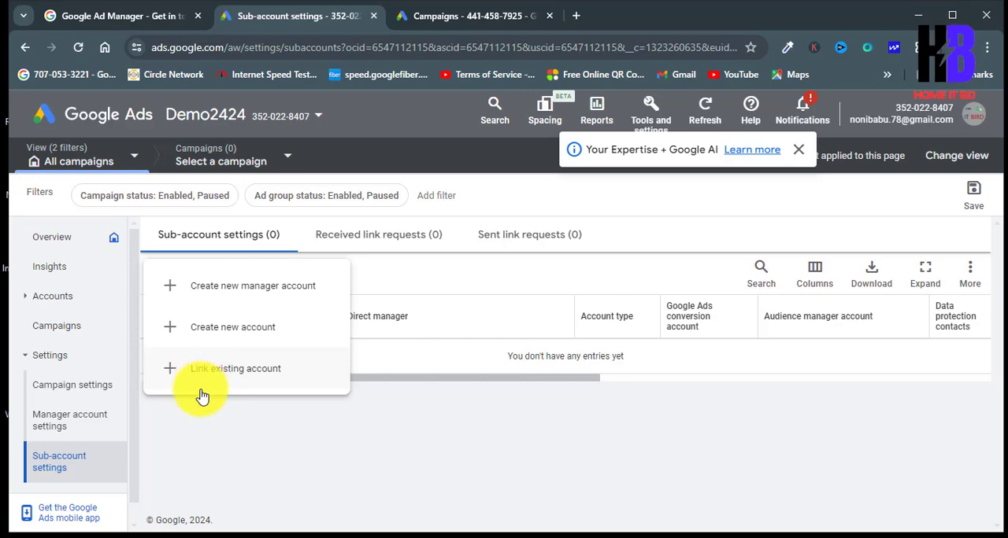
pyautogui.click(240, 370)
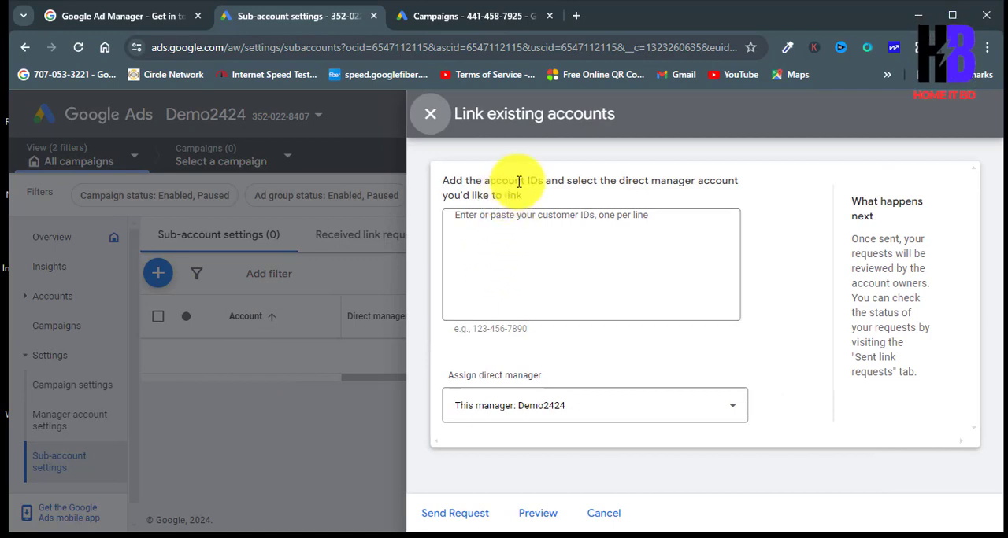
pyautogui.click(564, 222)
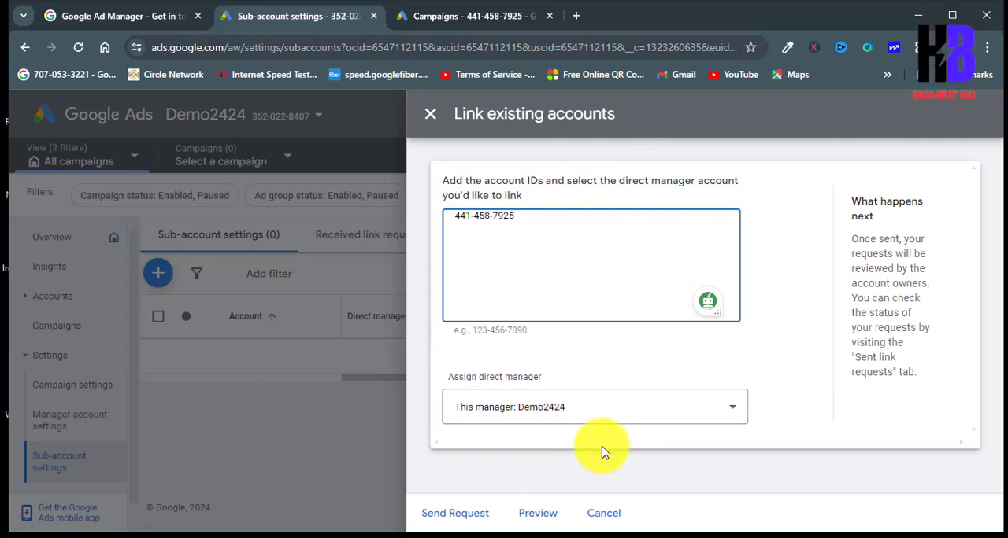
pyautogui.click(470, 513)
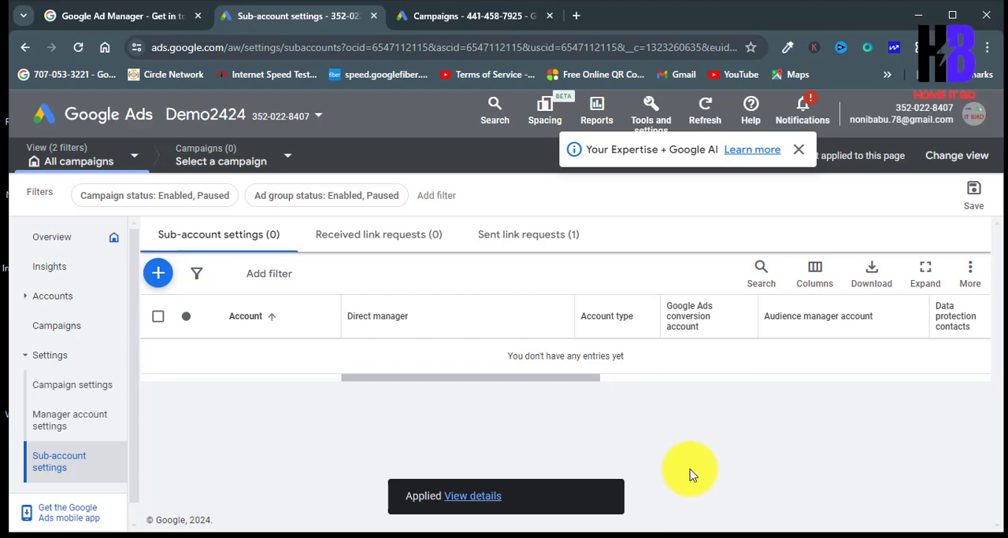
# Step: Reload the regular Google Ads account's page and open its Access and security settings
pyautogui.click(443, 22)
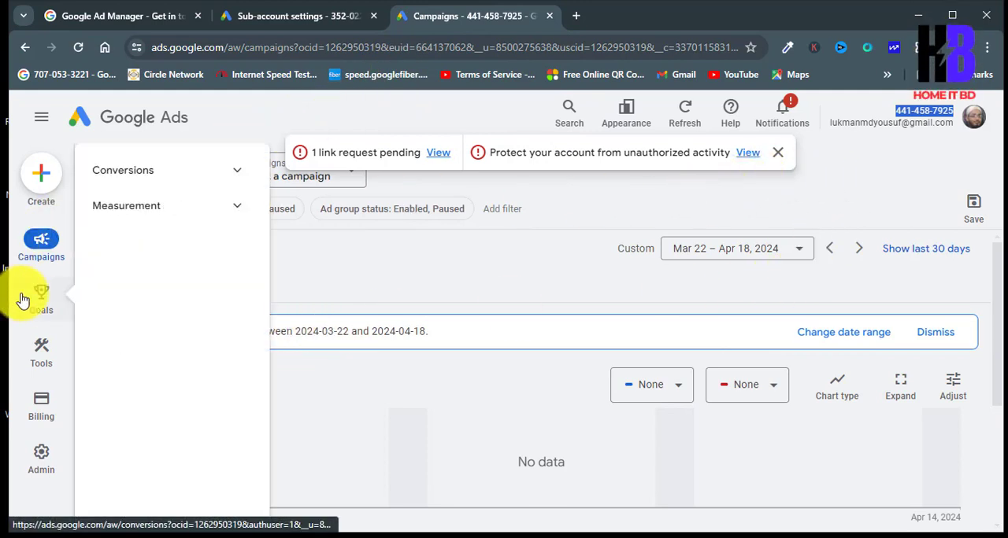
pyautogui.click(79, 49)
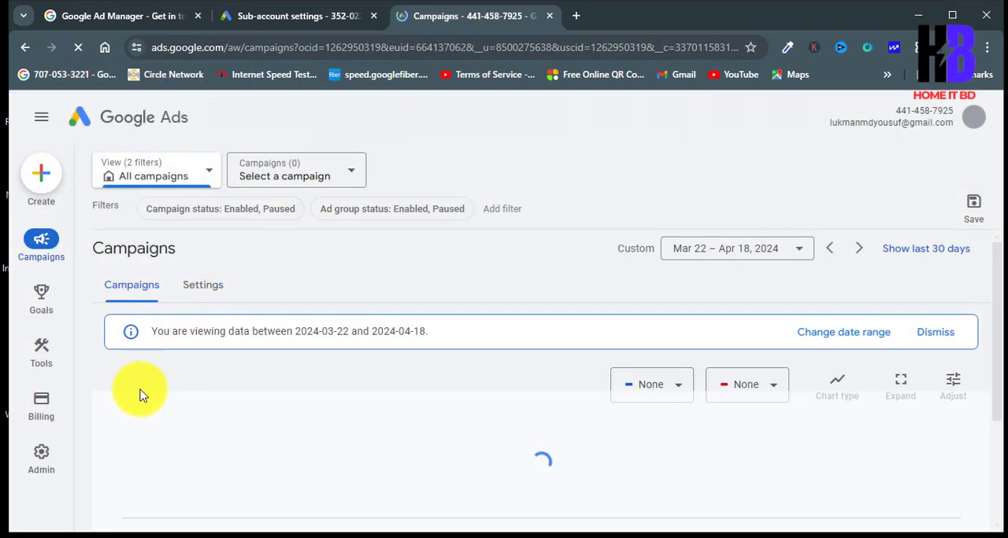
pyautogui.moveTo(37, 463)
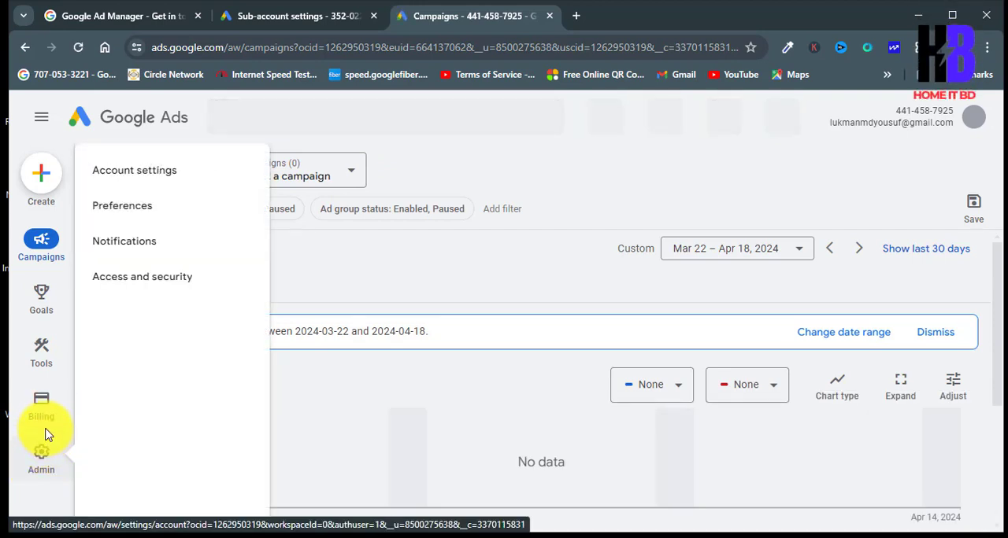
pyautogui.moveTo(44, 408)
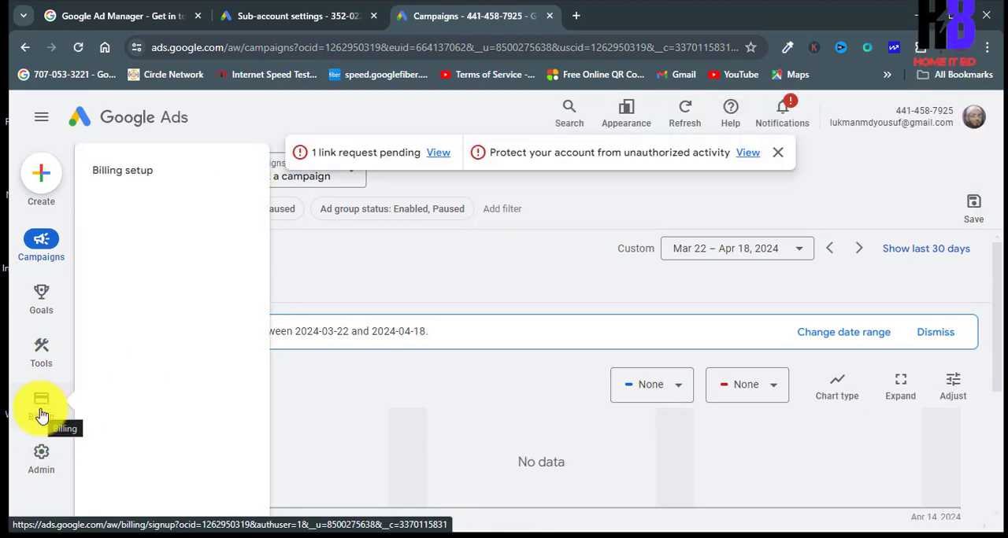
pyautogui.moveTo(35, 357)
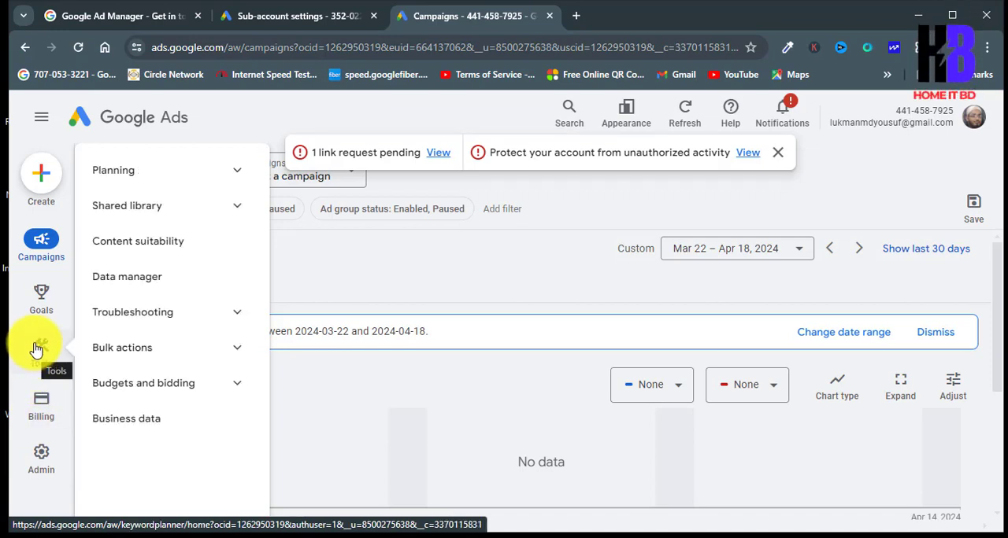
pyautogui.moveTo(43, 313)
pyautogui.moveTo(45, 258)
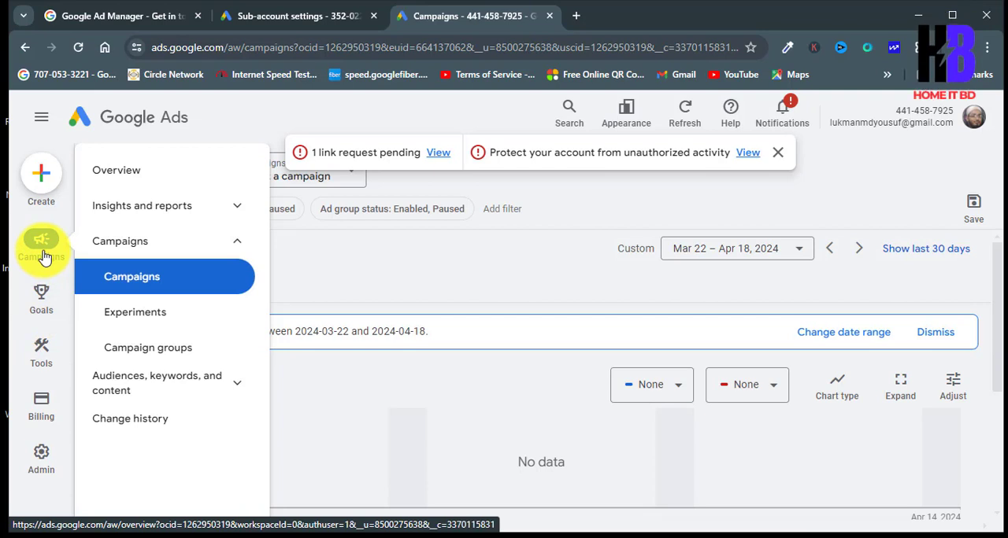
pyautogui.moveTo(34, 482)
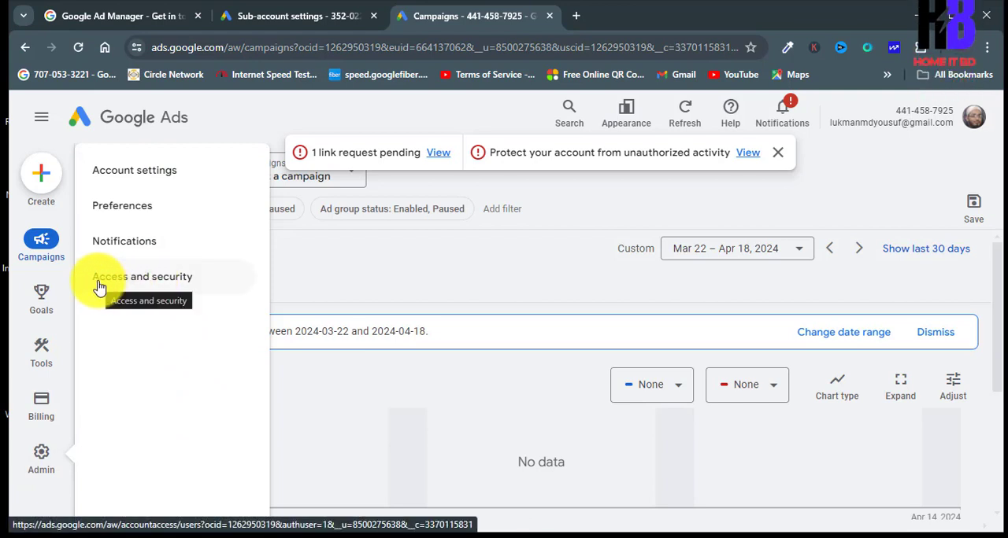
pyautogui.click(150, 280)
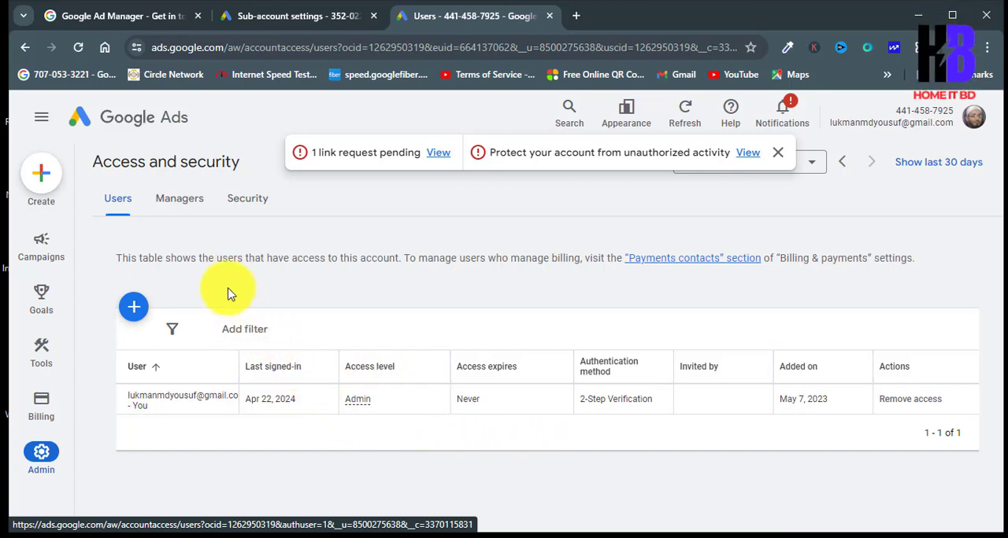
# Step: Decline the link request from the manager account Demon24 in the regular account's manager list
pyautogui.click(203, 201)
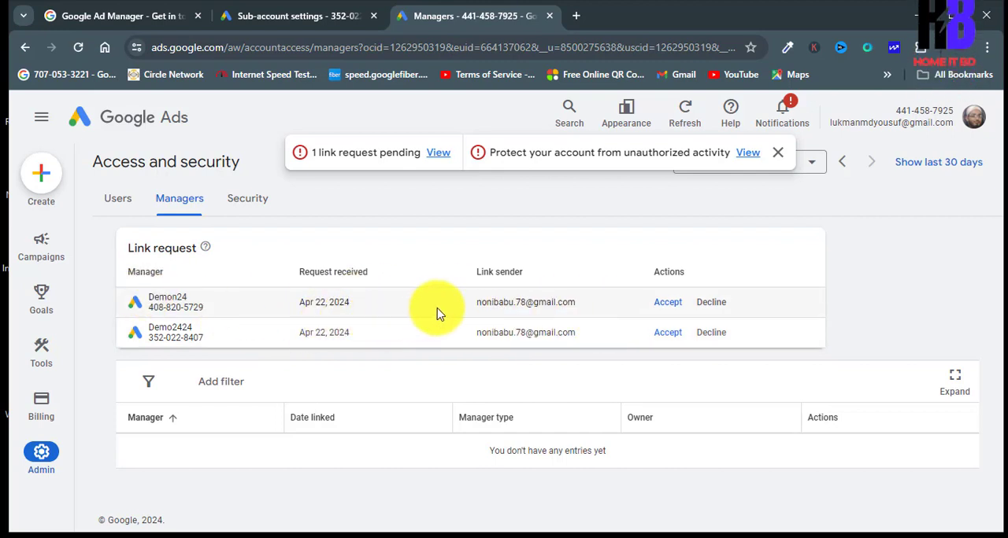
pyautogui.click(711, 303)
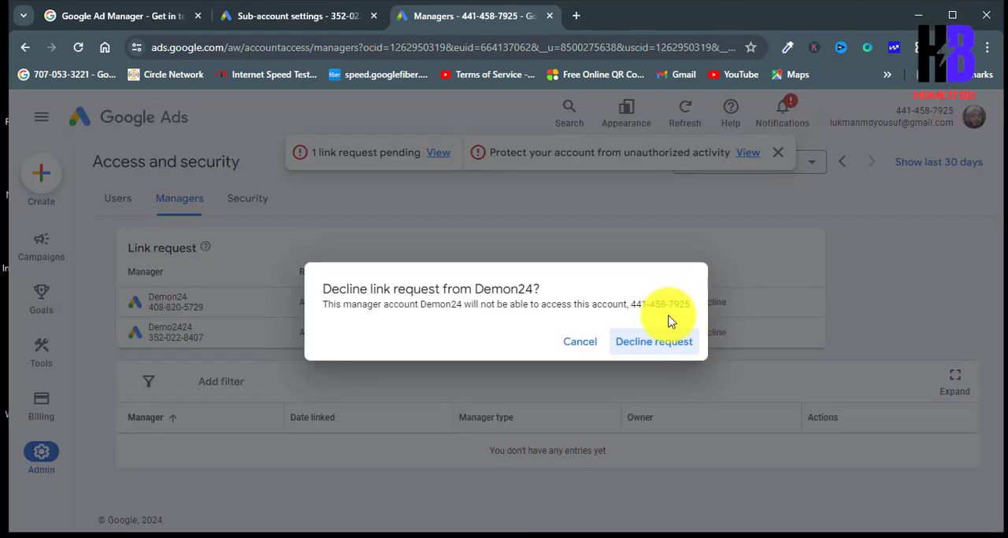
pyautogui.click(636, 343)
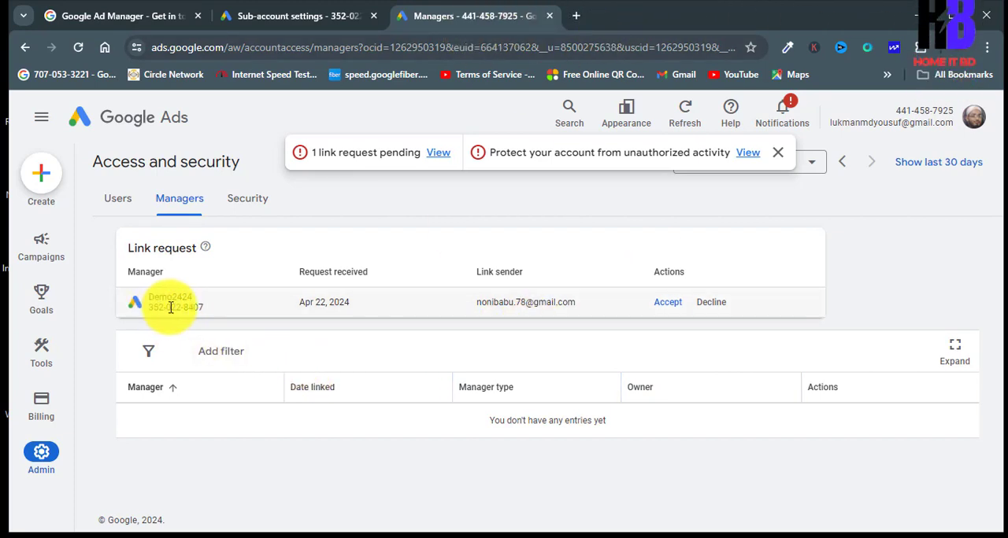
# Step: Open Gmail in a new tab and switch to the inbox of the regular Google Ads account's owner
pyautogui.click(575, 17)
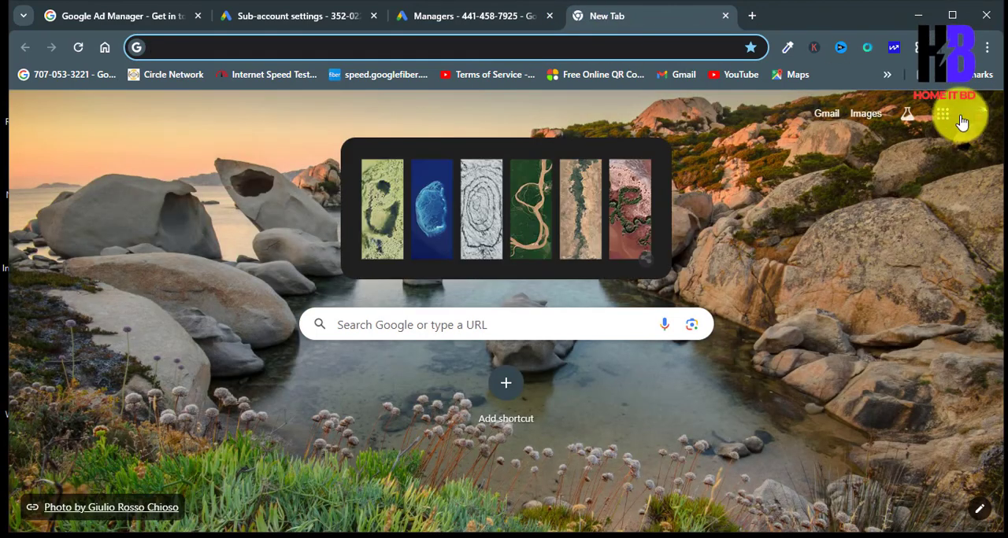
pyautogui.click(943, 116)
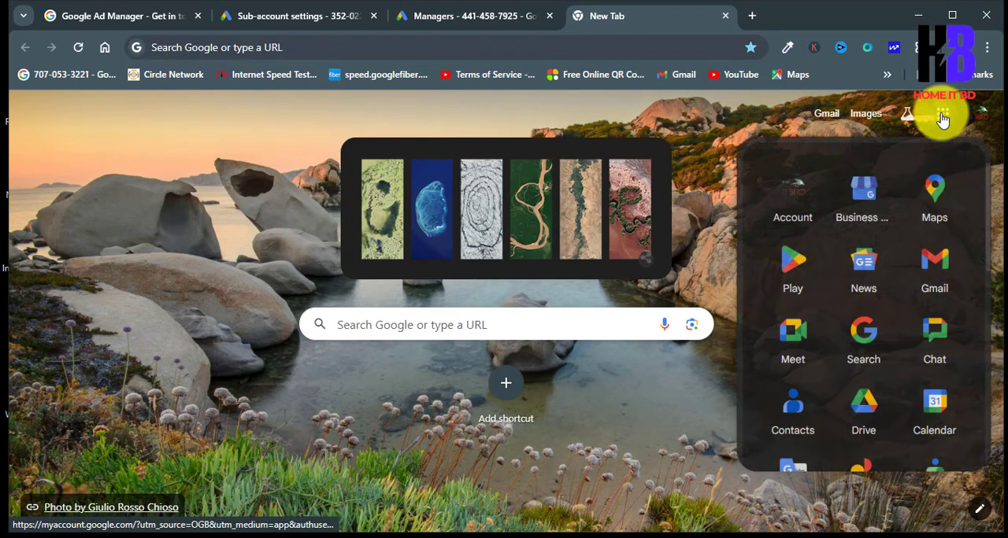
pyautogui.click(935, 293)
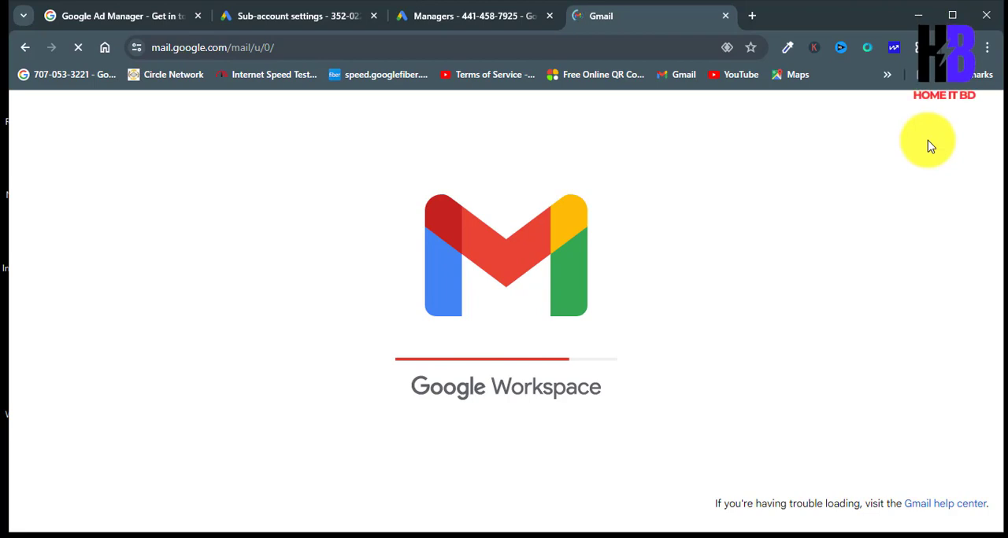
pyautogui.click(977, 116)
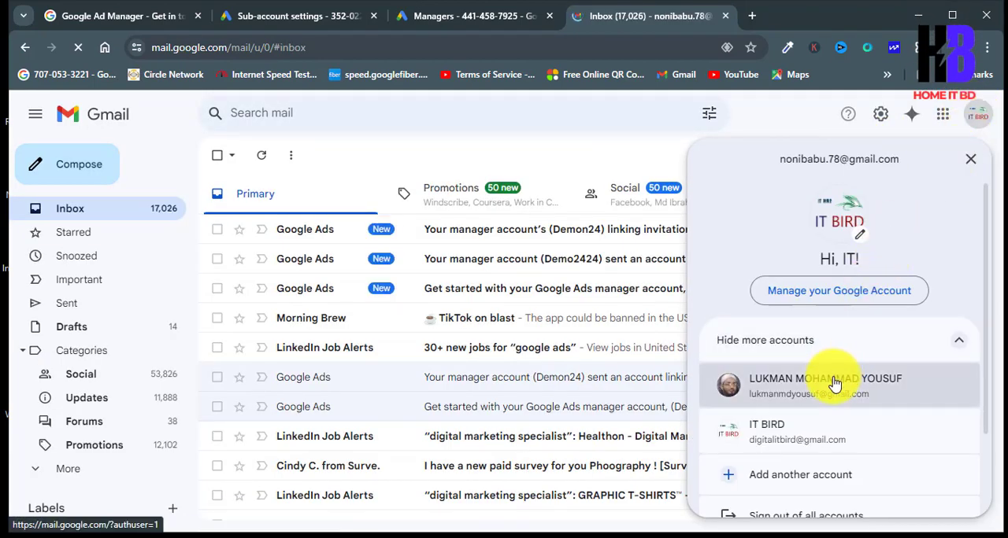
pyautogui.click(834, 383)
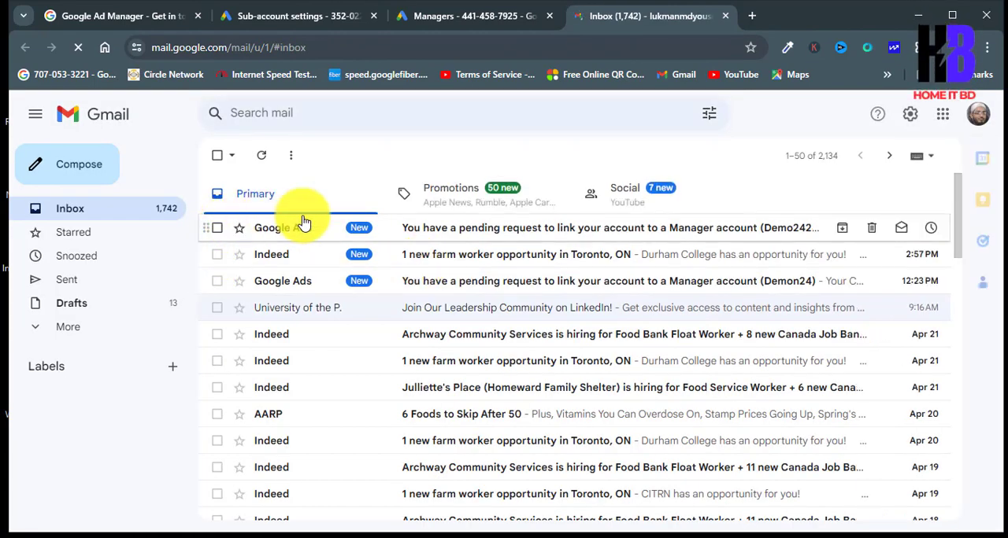
# Step: Read the email about Demo2424's pending link request and follow its link for accepting the request
pyautogui.click(525, 234)
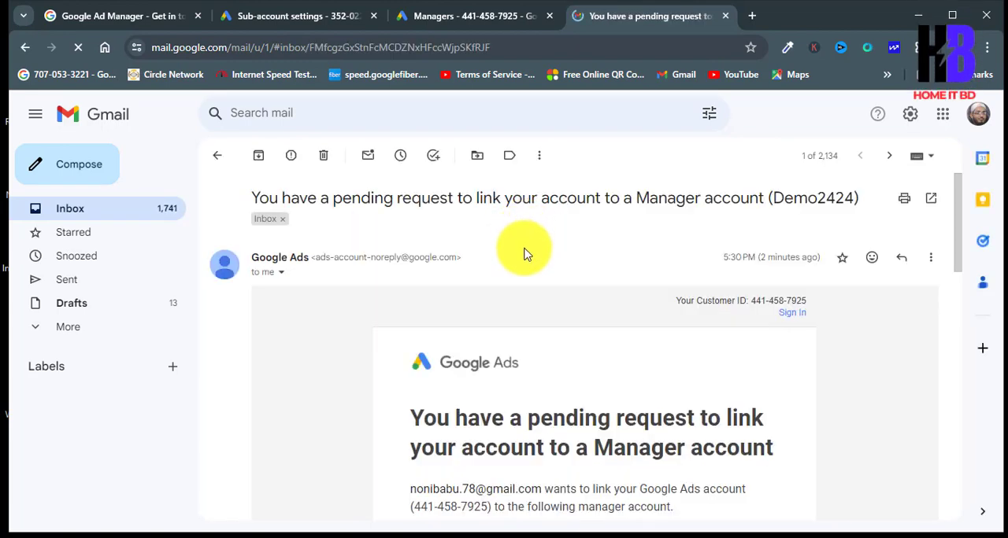
pyautogui.scroll(-2, 540, 297)
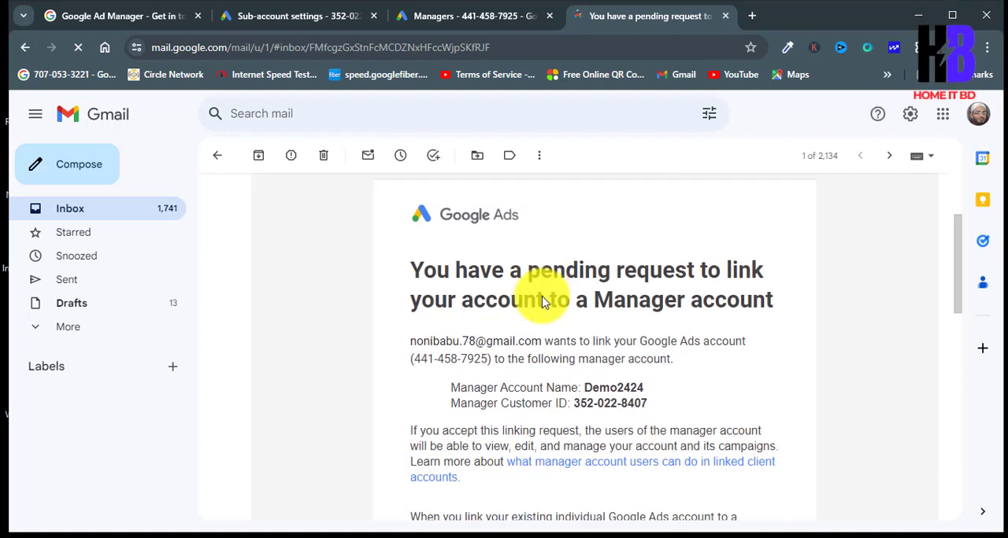
pyautogui.scroll(-5, 527, 275)
pyautogui.scroll(4, 551, 244)
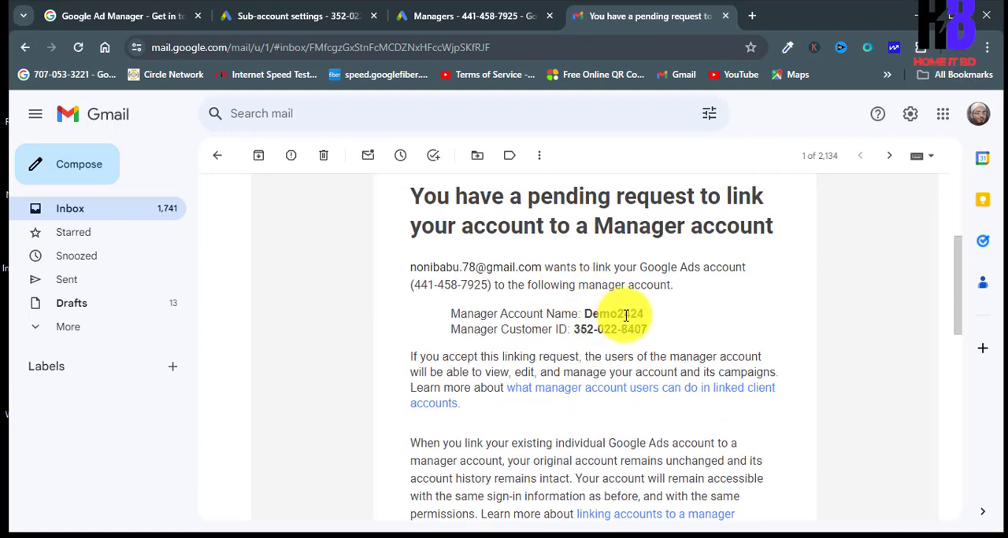
pyautogui.scroll(-3, 559, 386)
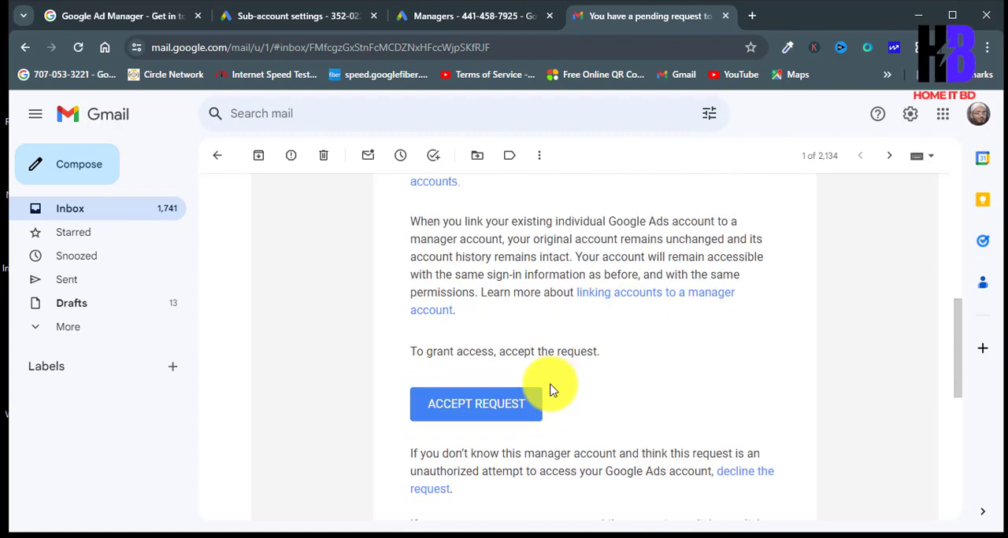
pyautogui.click(476, 409)
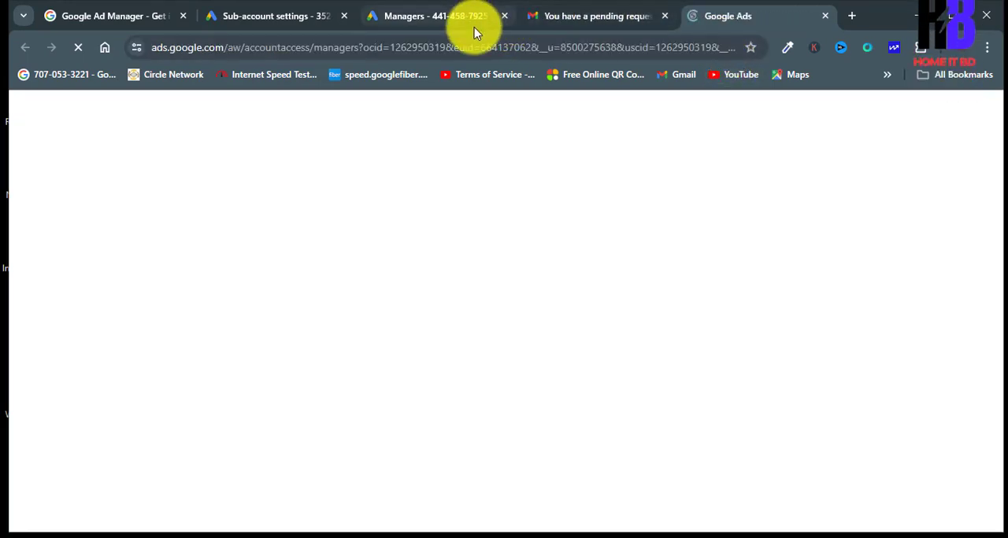
# Step: Compare the Managers page opened from the email with the regular account's Managers page that was already open
pyautogui.click(432, 16)
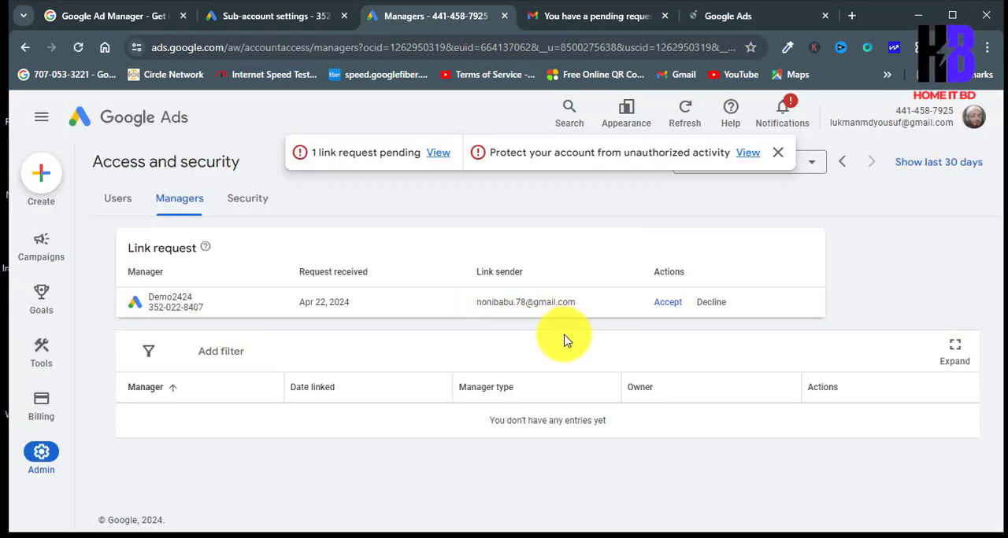
pyautogui.click(740, 17)
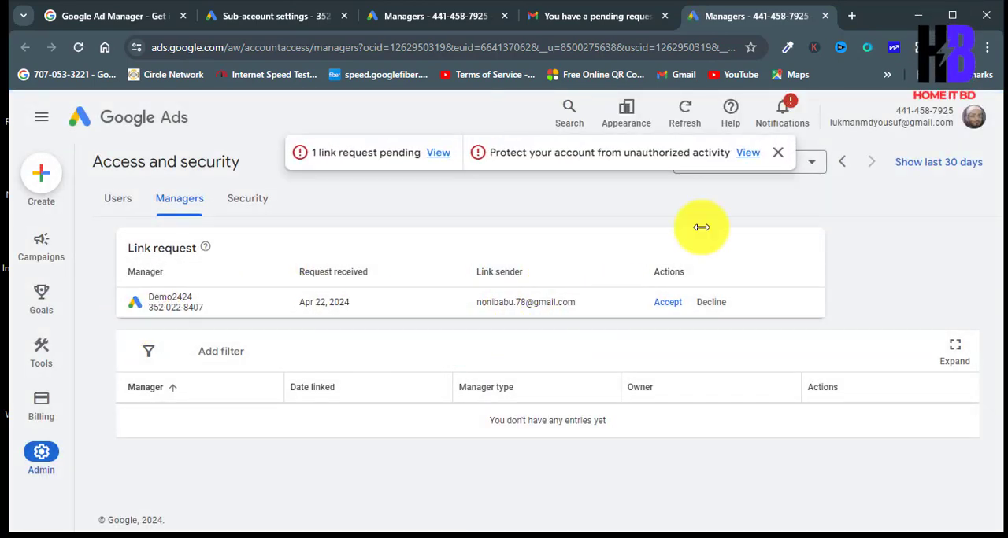
pyautogui.click(417, 17)
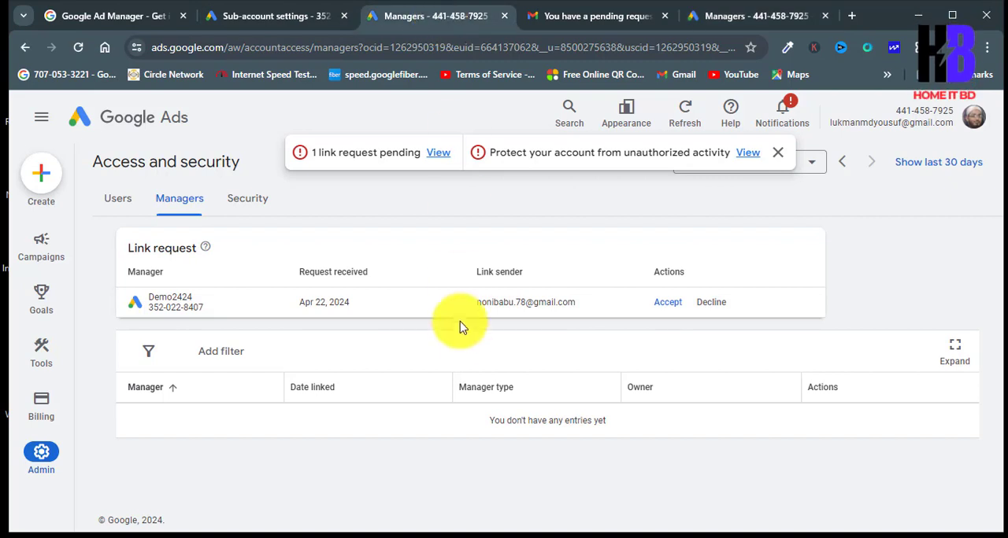
pyautogui.click(784, 9)
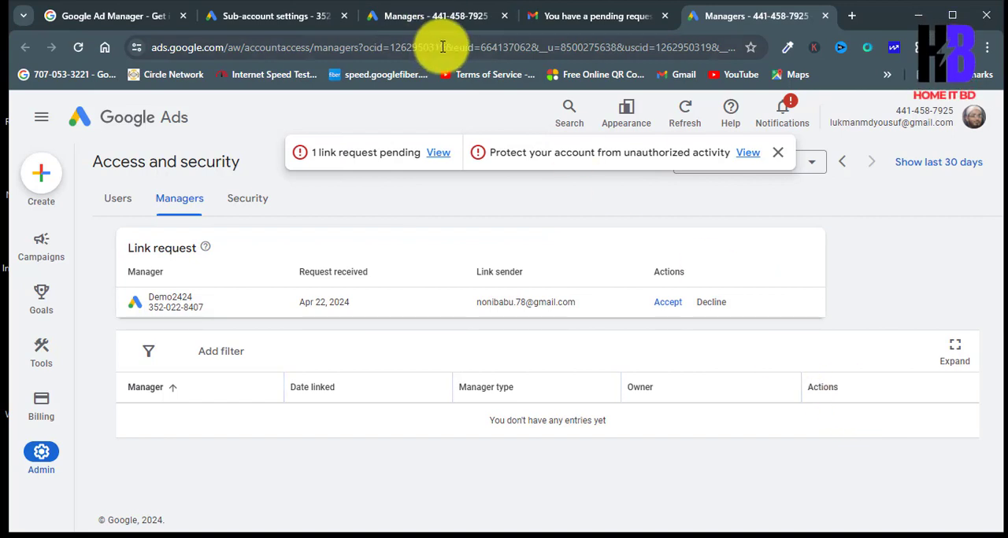
pyautogui.click(449, 19)
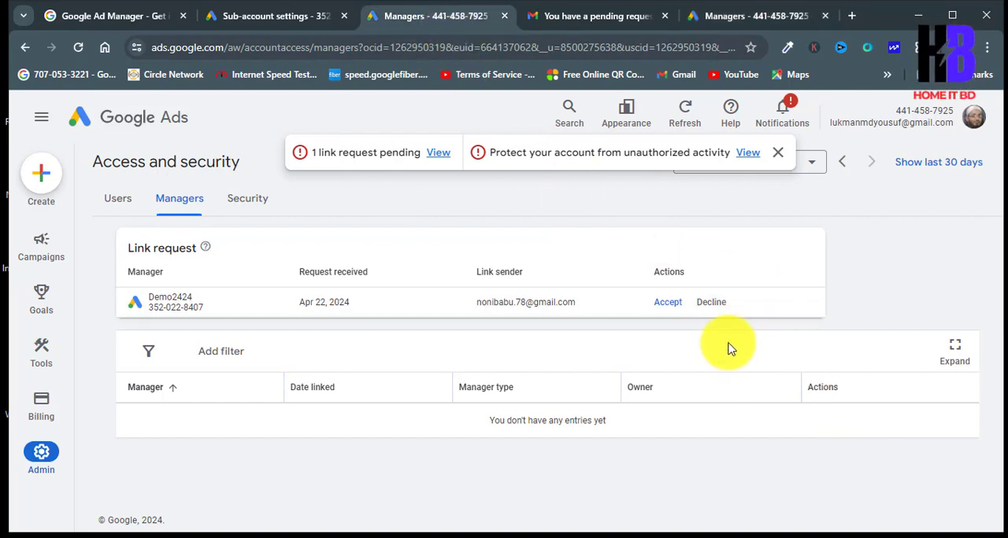
# Step: Accept Demo2424's link request, completing the identity verification and granting the manager access to the account
pyautogui.click(667, 306)
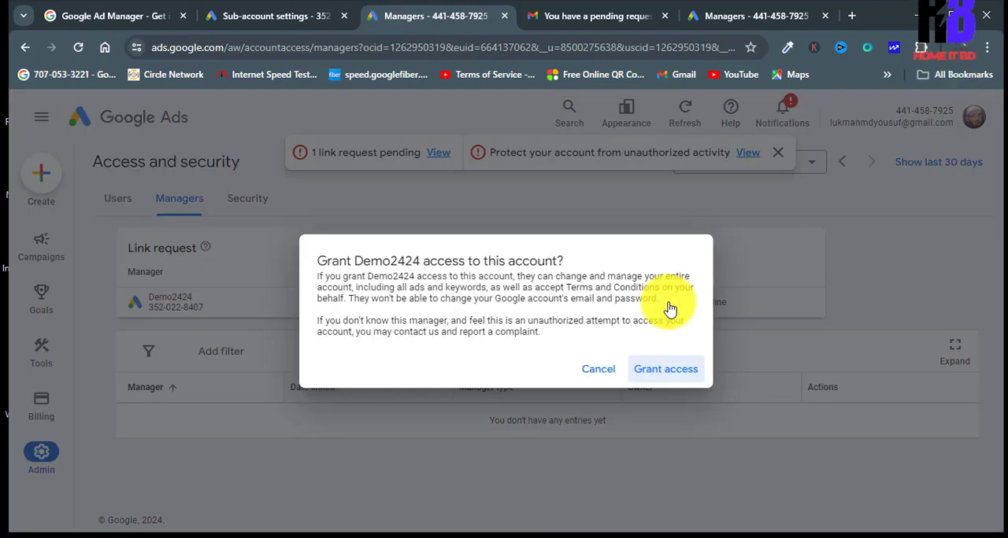
pyautogui.click(670, 375)
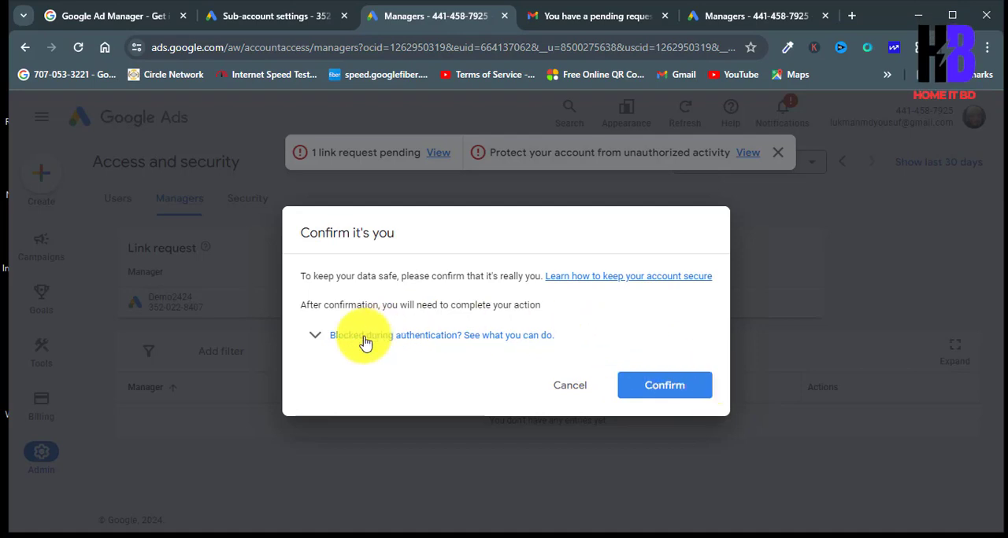
pyautogui.click(317, 337)
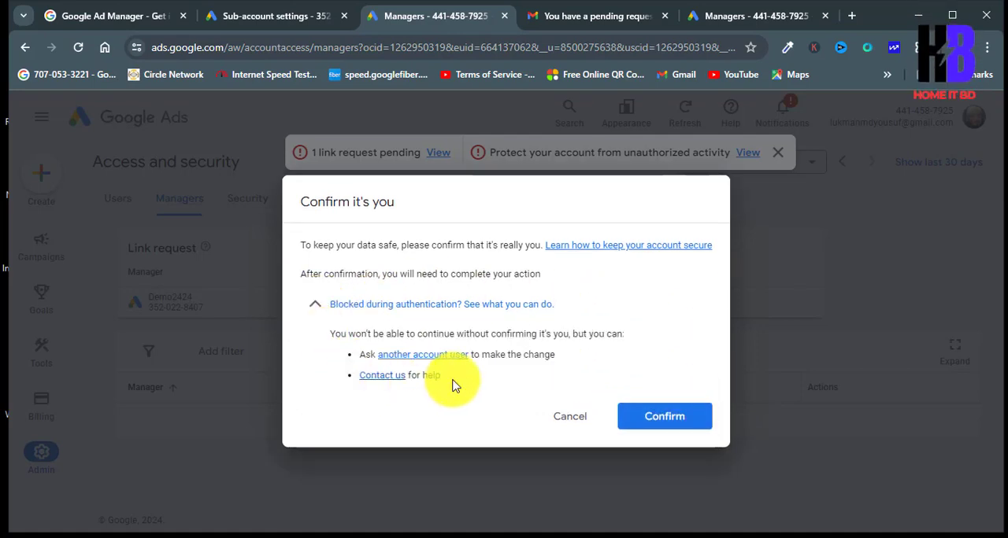
pyautogui.click(683, 418)
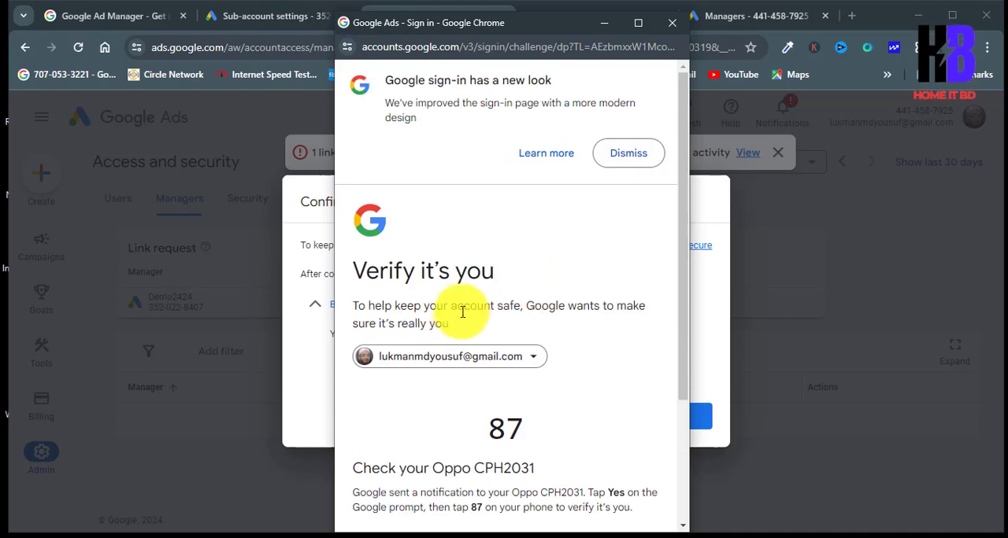
pyautogui.scroll(-2, 622, 318)
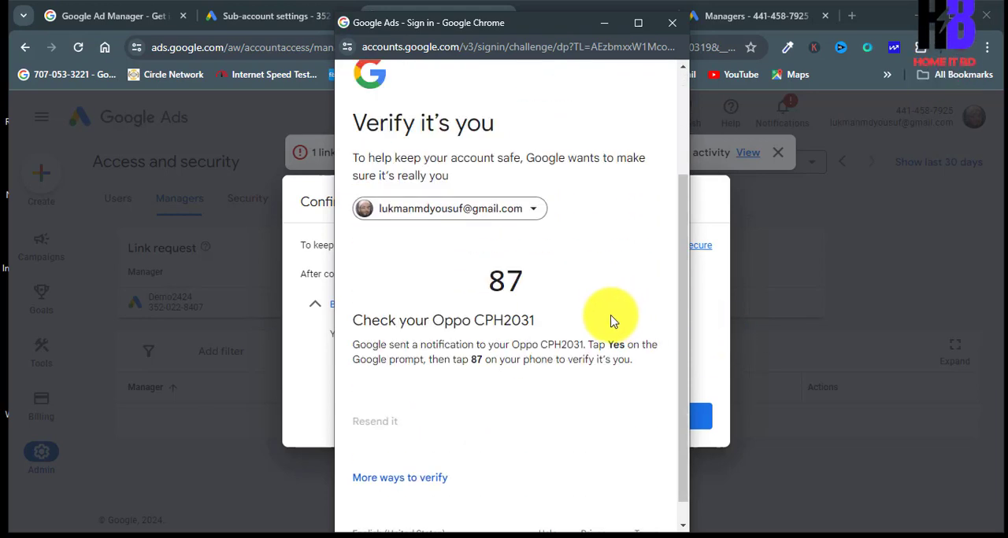
pyautogui.scroll(-1, 607, 318)
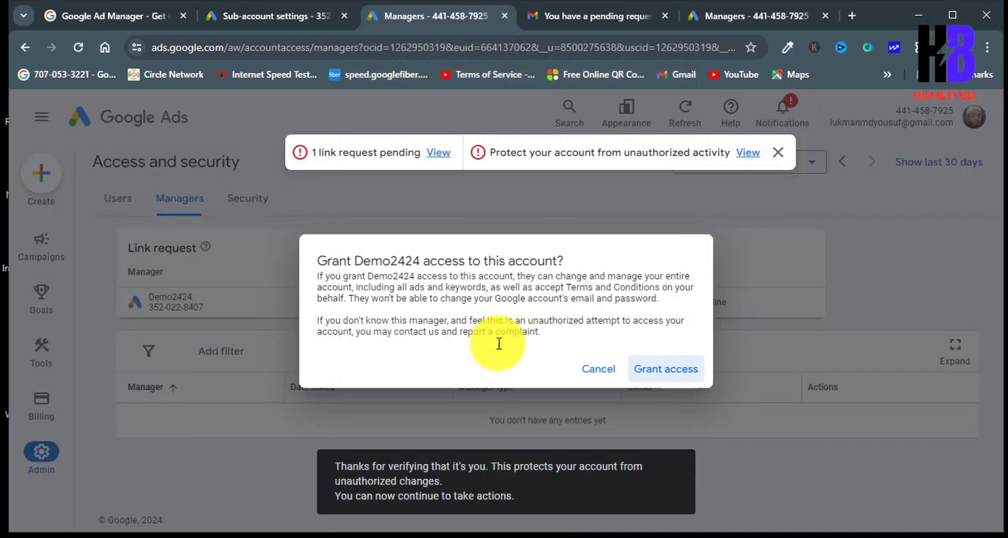
pyautogui.click(673, 370)
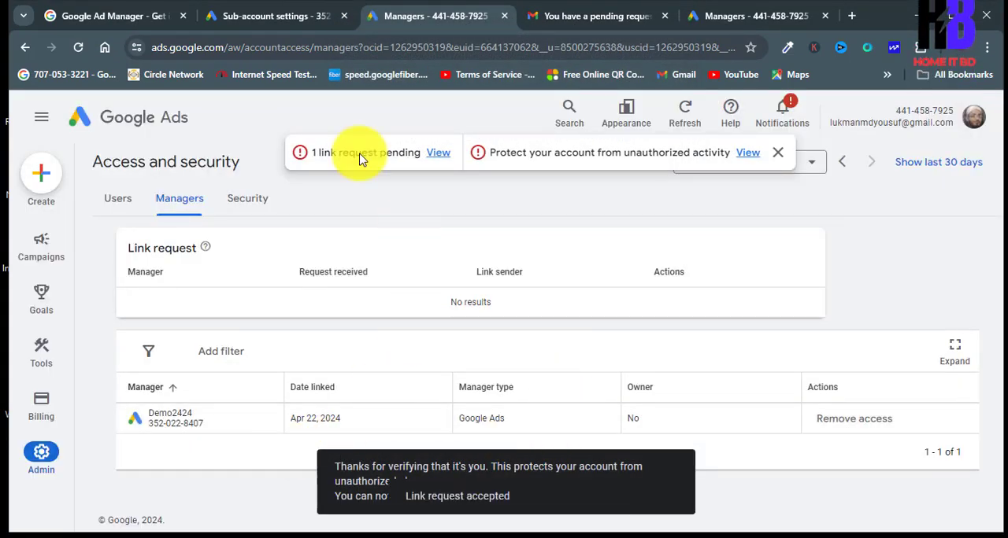
# Step: Reload Demo2424's sub-account settings and check the linked account's entry and direct manager
pyautogui.click(270, 17)
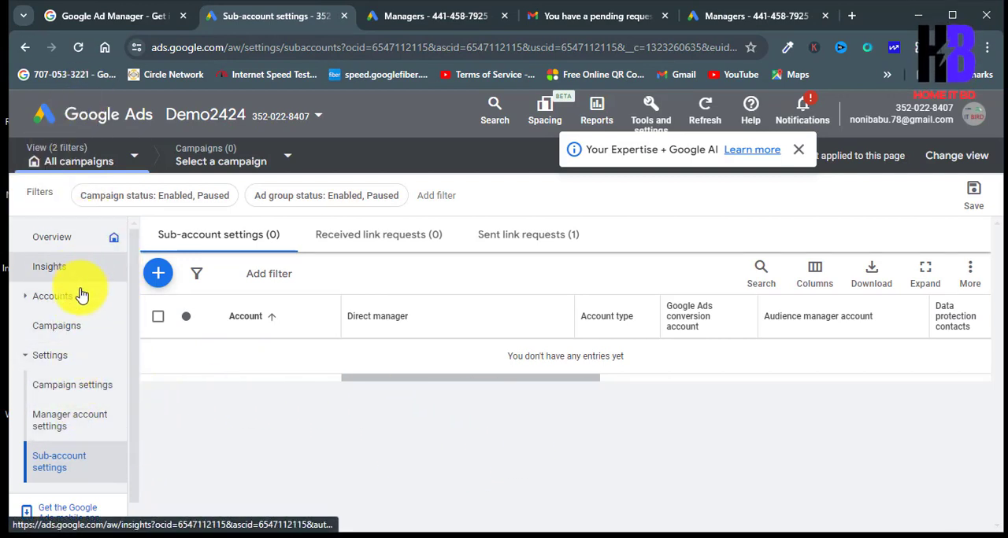
pyautogui.click(77, 47)
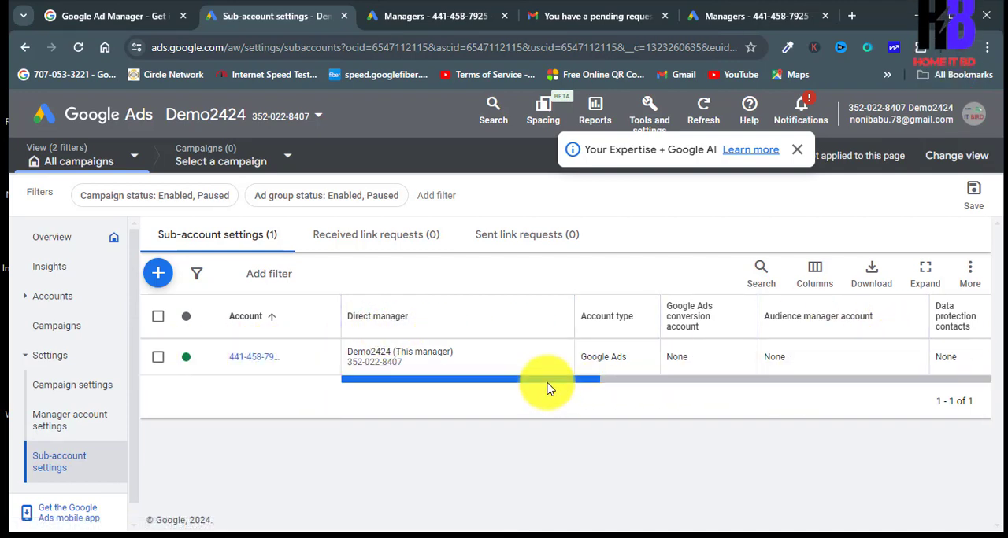
pyautogui.moveTo(549, 386); pyautogui.dragTo(442, 361)
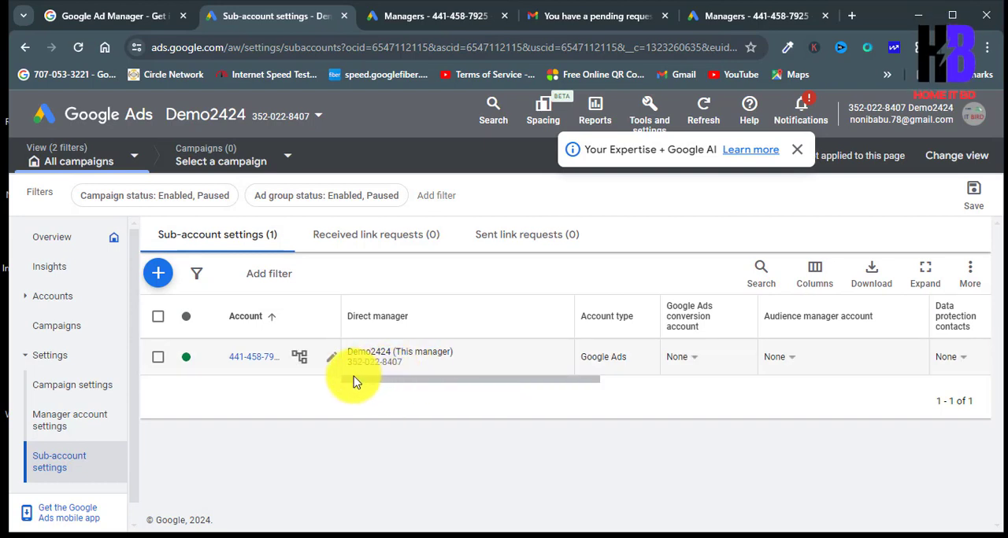
# Step: Open the linked account from Demo2424's sub-account list and look through its Overview page
pyautogui.click(258, 364)
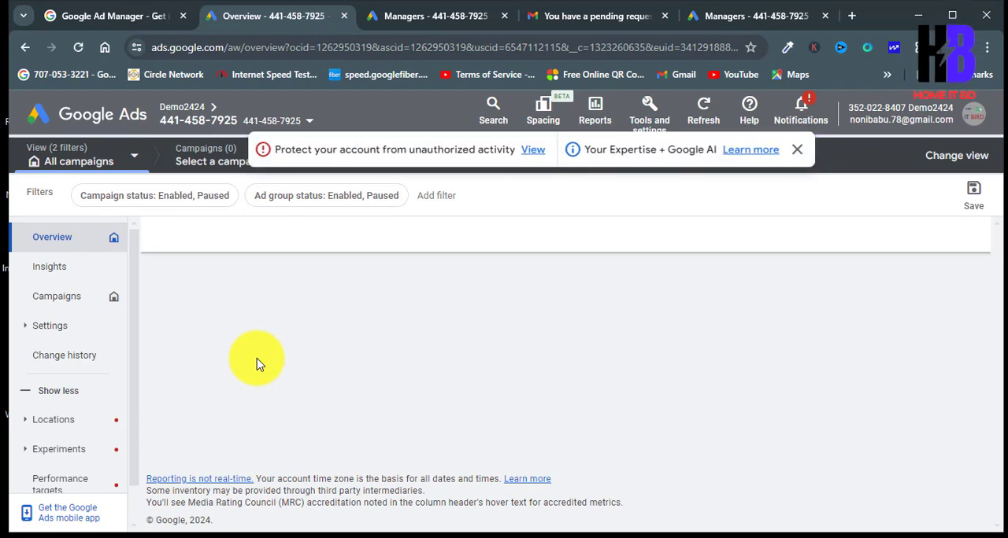
pyautogui.scroll(-2, 488, 394)
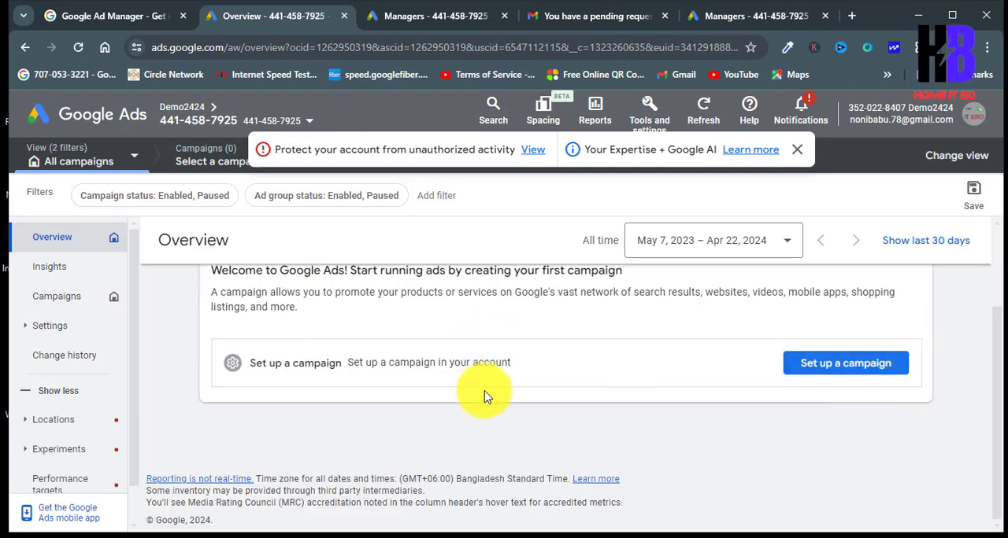
pyautogui.scroll(2, 479, 387)
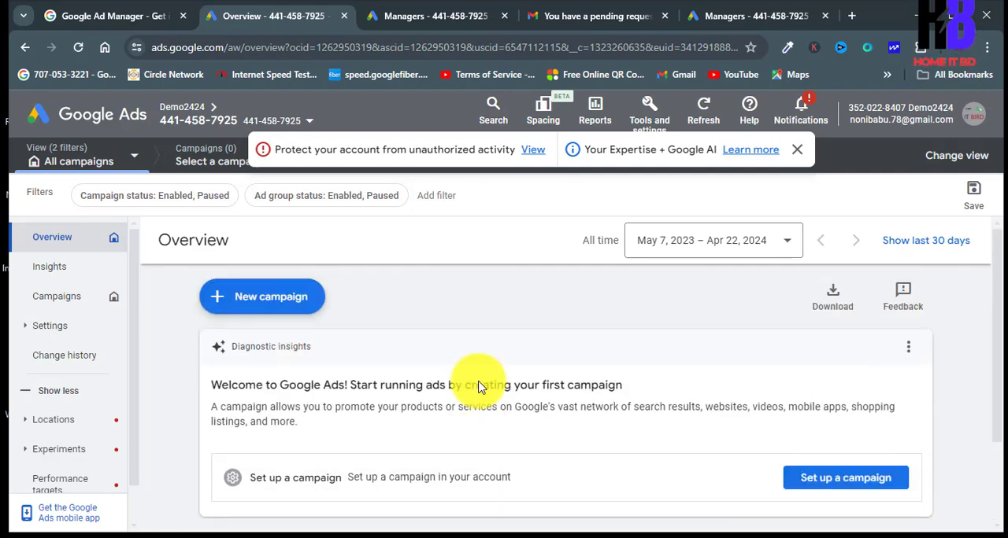
pyautogui.scroll(-2, 479, 388)
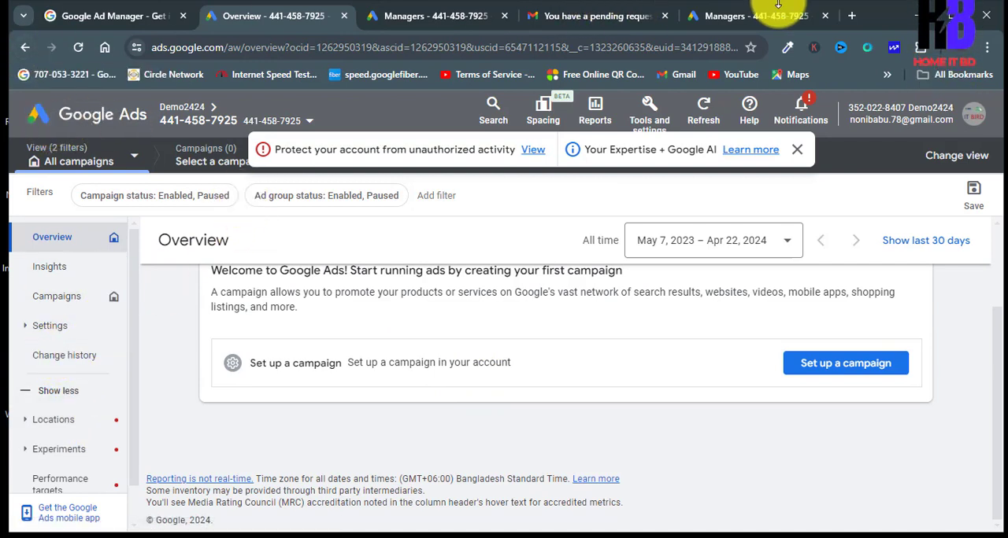
# Step: Check the regular account's Managers pages for Demo2424's link entry and access options
pyautogui.click(753, 16)
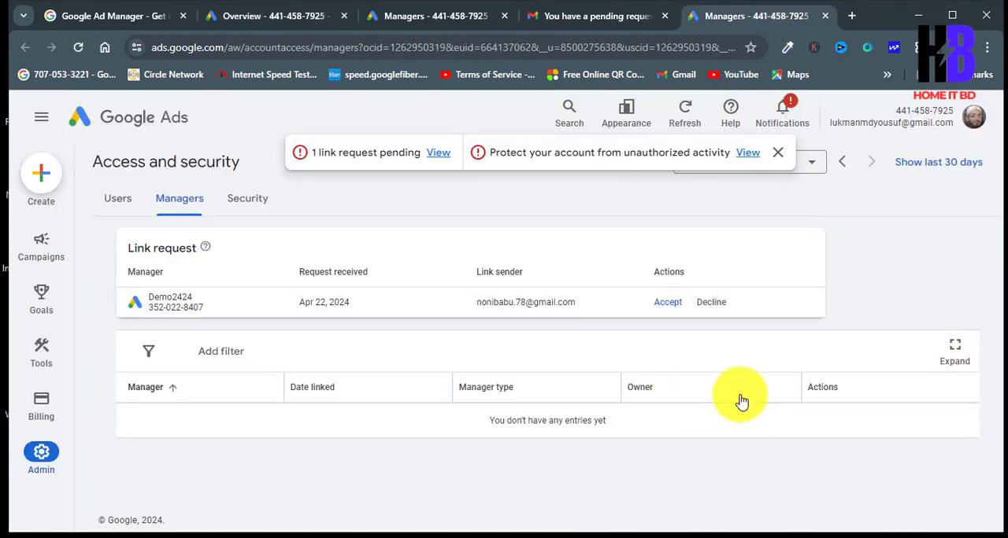
pyautogui.click(432, 17)
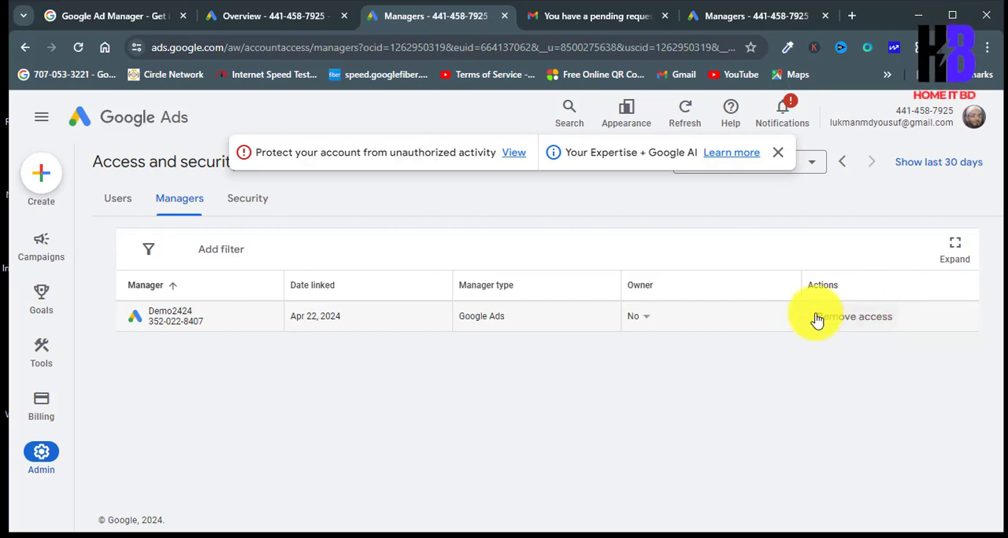
# Step: Return to the linked account under Demo2424, open its campaign settings and look through the available account sections
pyautogui.click(256, 23)
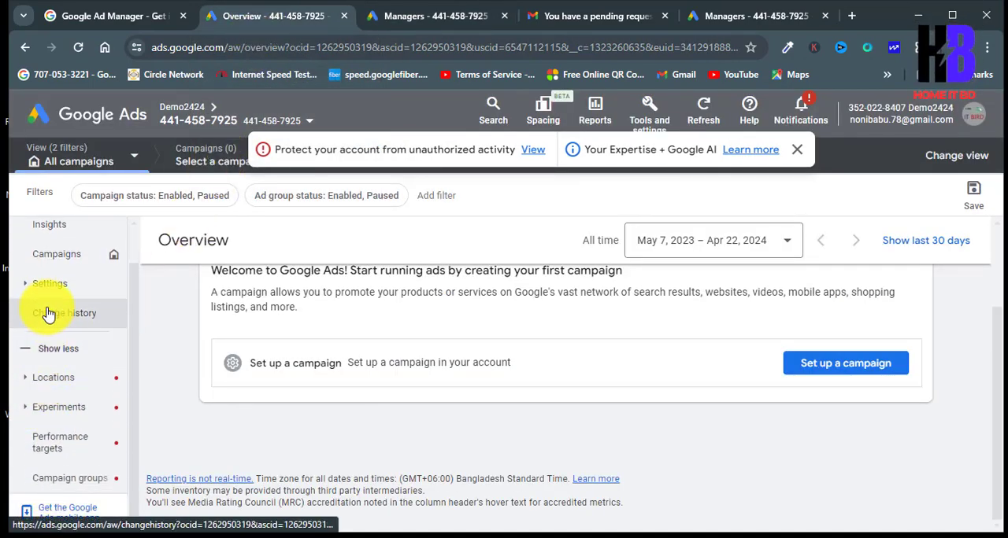
pyautogui.click(49, 323)
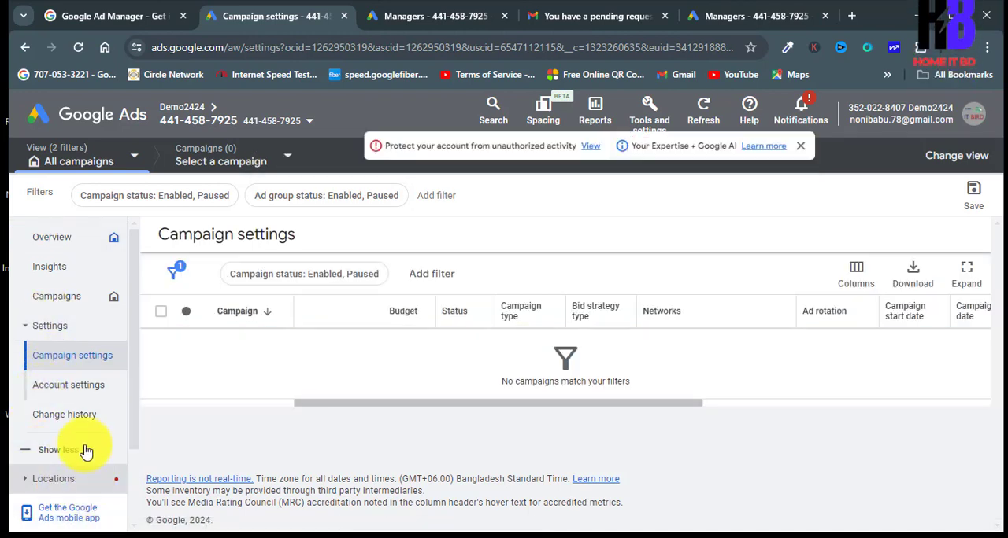
pyautogui.click(59, 329)
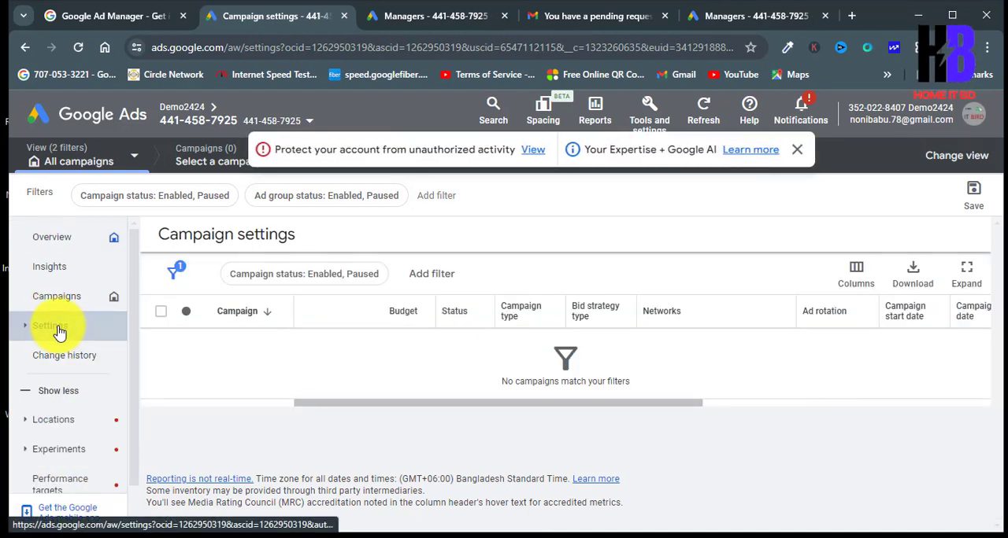
pyautogui.scroll(-1, 66, 362)
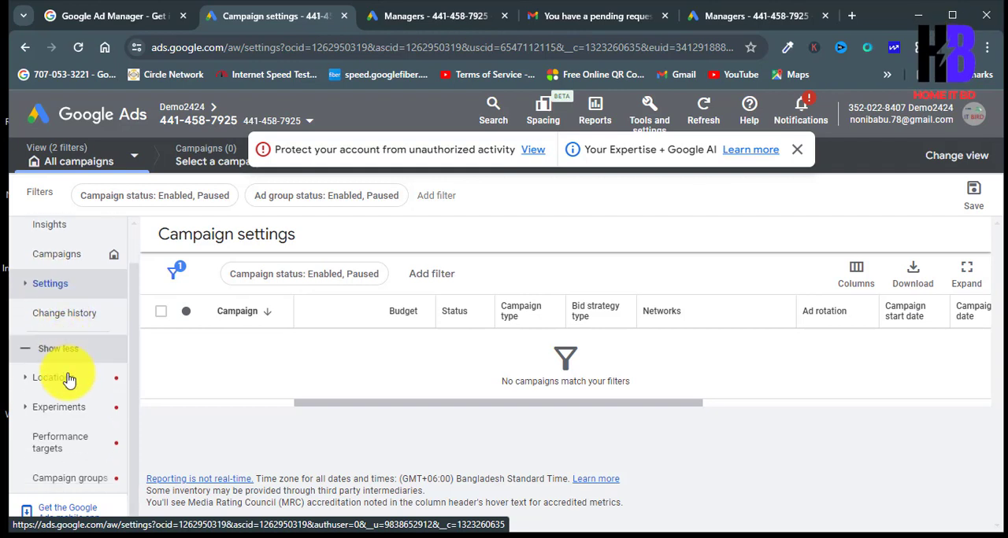
# Step: Look through the linked account's campaign settings, campaign picker, view selector and filter options, dismissing the account protection notice
pyautogui.scroll(1, 106, 448)
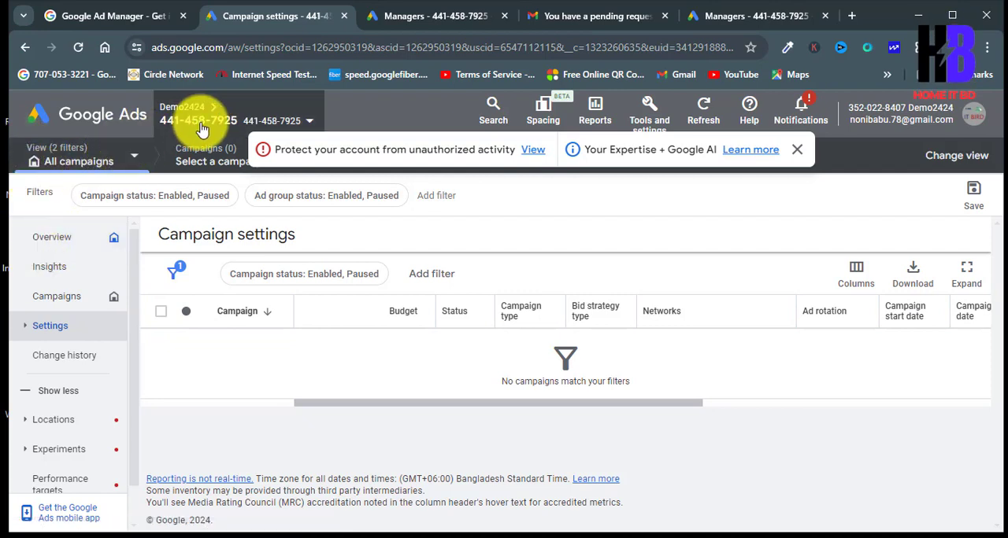
pyautogui.click(114, 16)
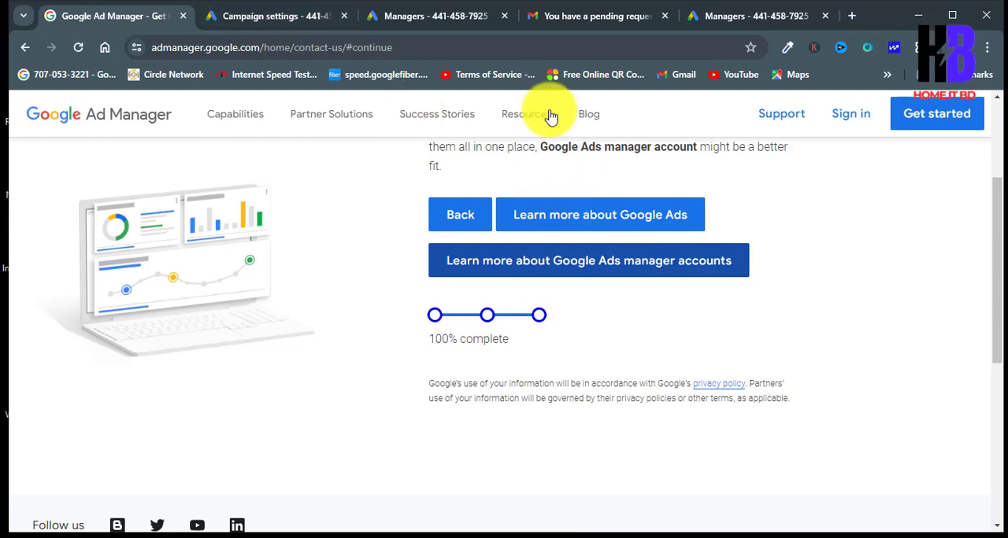
pyautogui.click(455, 21)
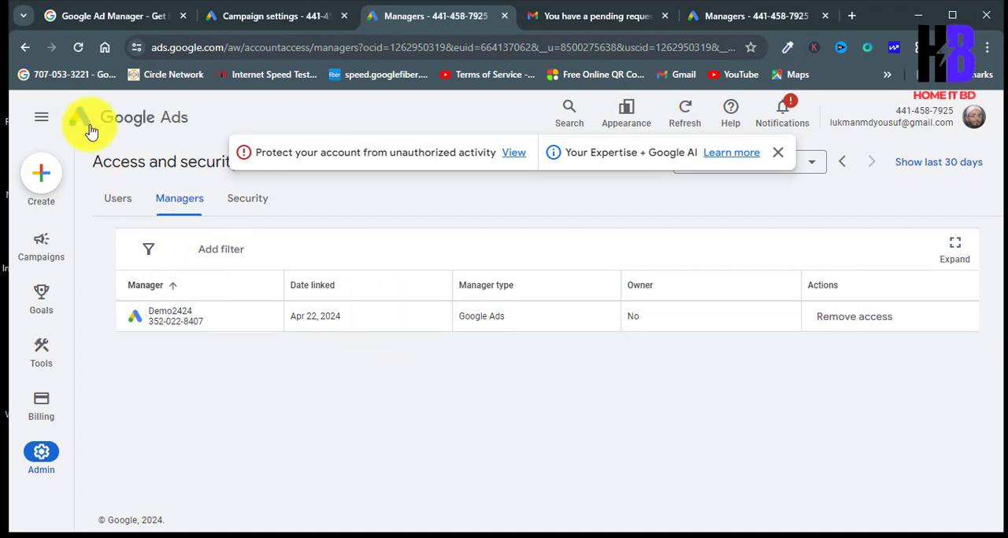
pyautogui.click(229, 23)
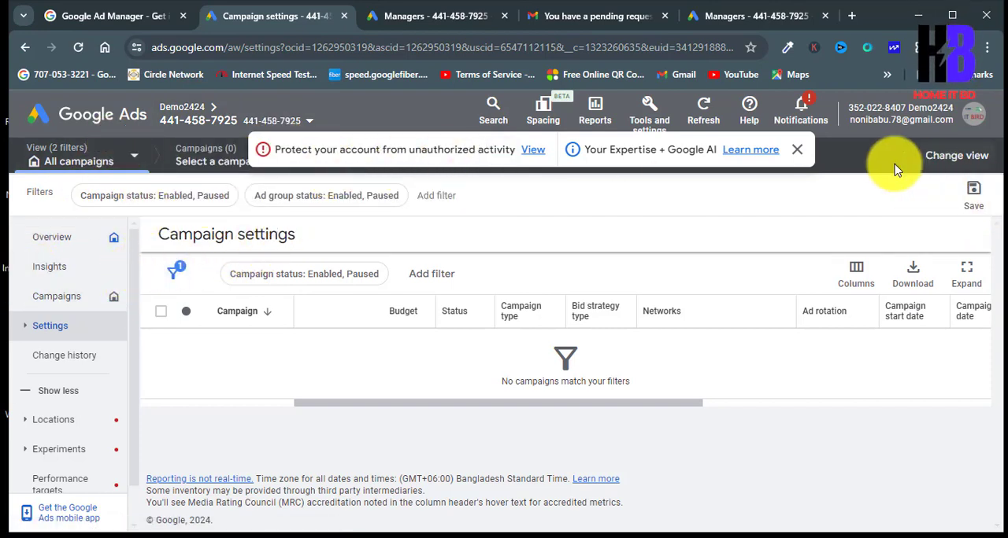
pyautogui.click(794, 153)
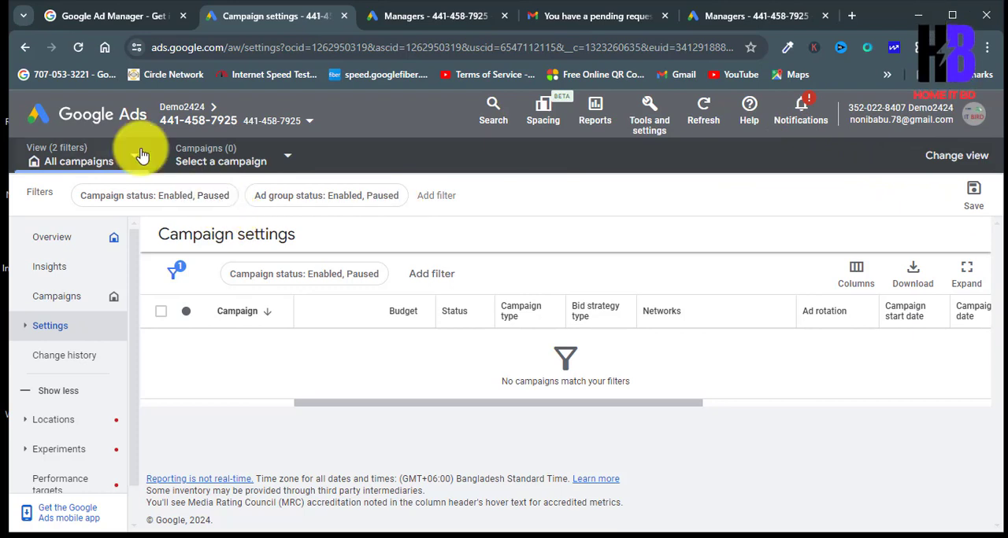
pyautogui.click(217, 164)
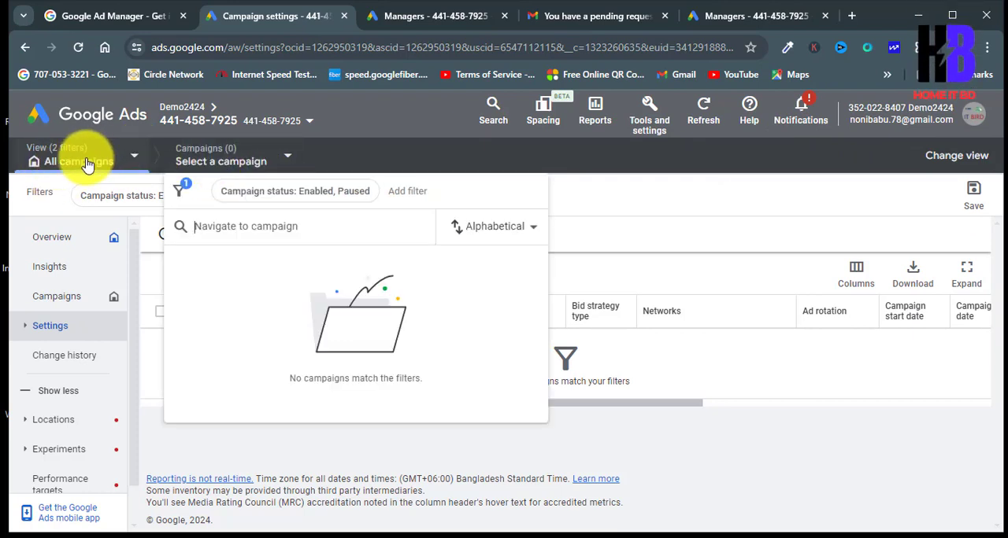
pyautogui.click(31, 329)
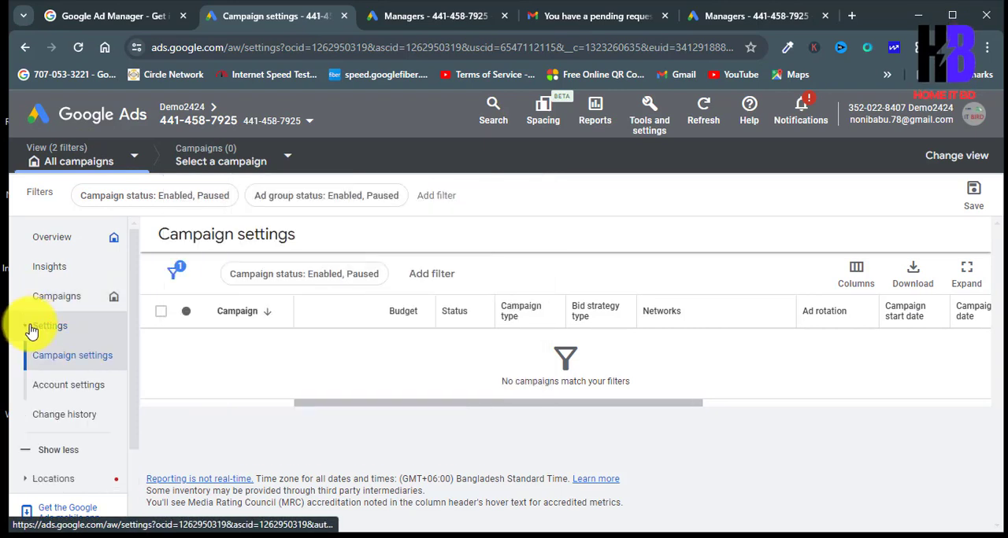
pyautogui.click(70, 152)
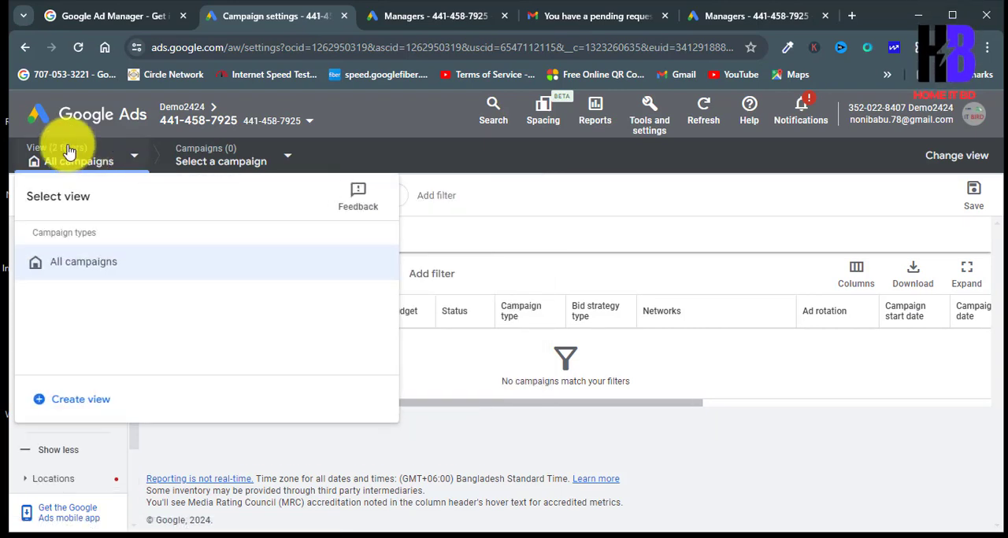
pyautogui.click(625, 186)
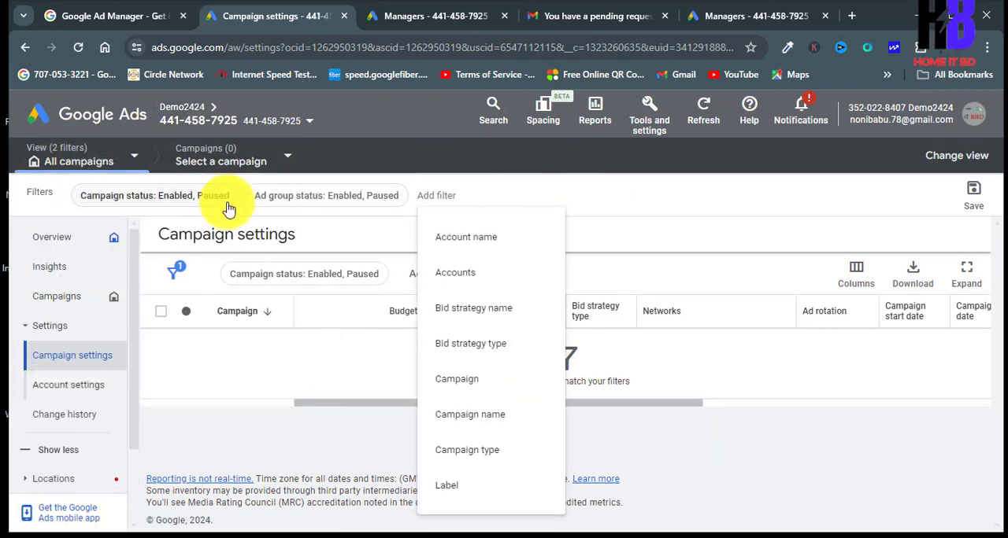
# Step: Open the Google Ads manager accounts page from the Google Ad Manager site and continue to Manager Accounts
pyautogui.click(127, 17)
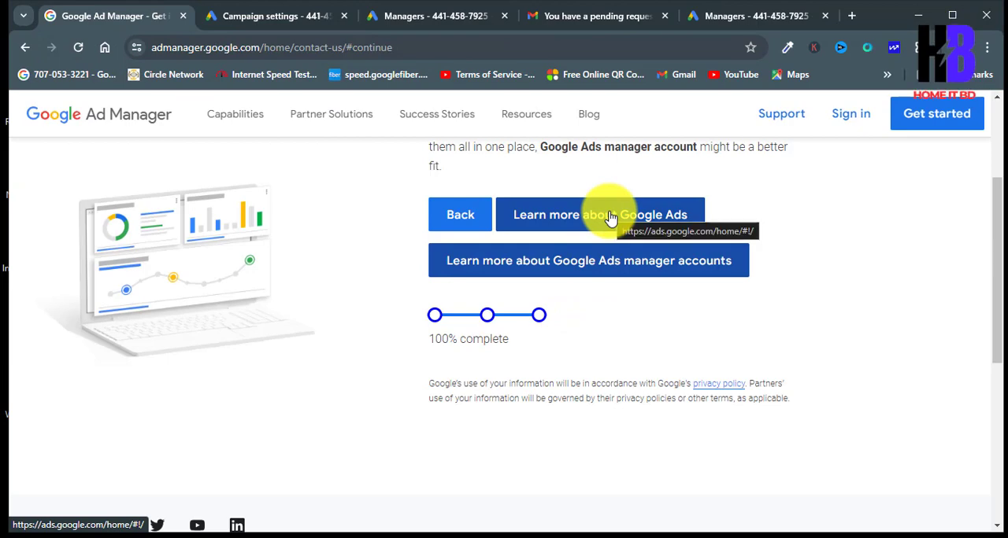
pyautogui.click(598, 267)
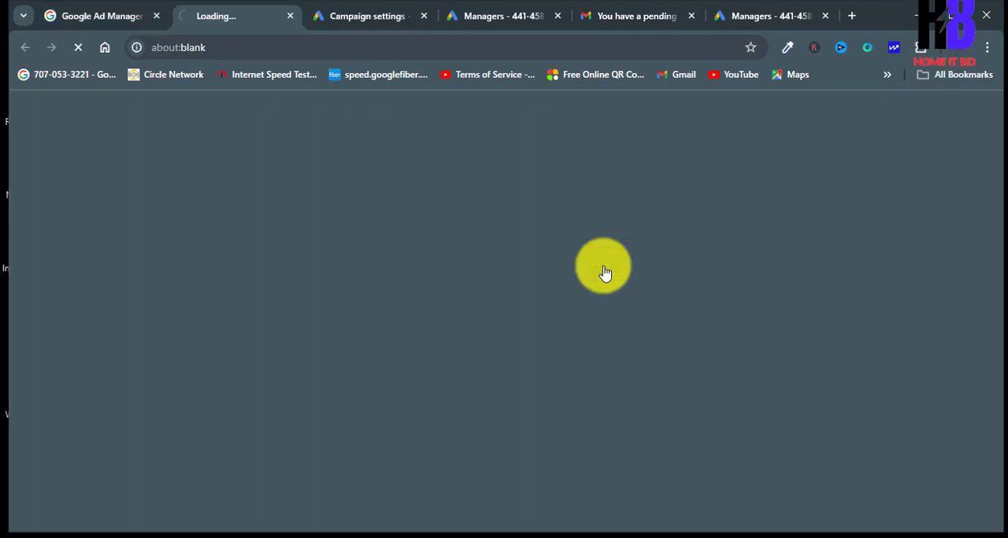
pyautogui.scroll(-3, 480, 346)
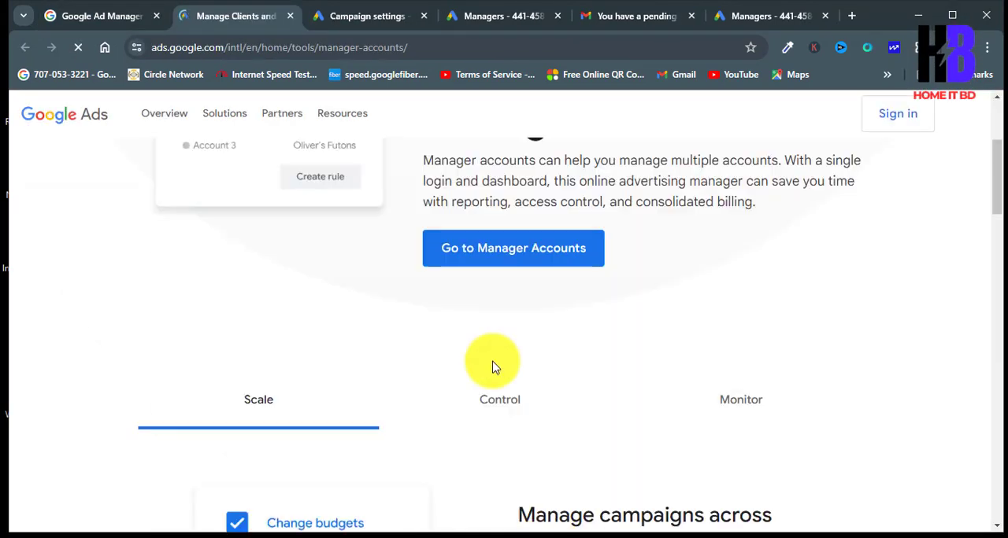
pyautogui.click(513, 262)
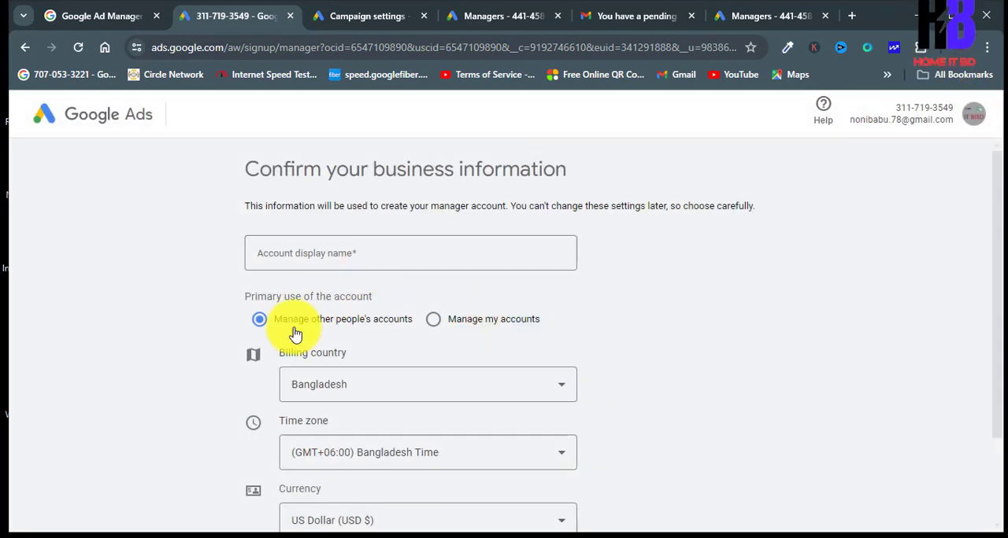
# Step: Switch from the manager sign-up form to the Demo2424 manager account and close the leftover sign-up page
pyautogui.click(973, 115)
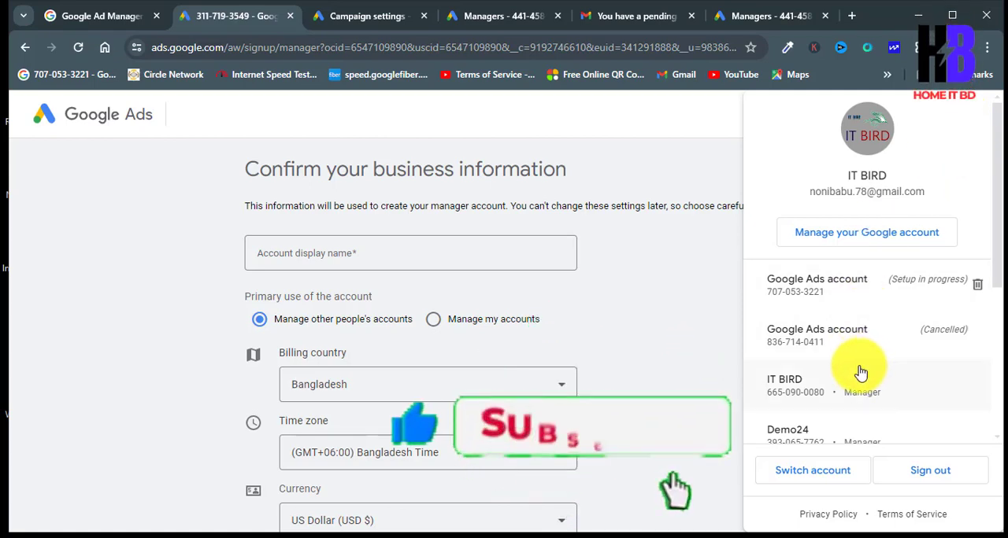
pyautogui.scroll(-1, 850, 394)
pyautogui.scroll(-1, 844, 380)
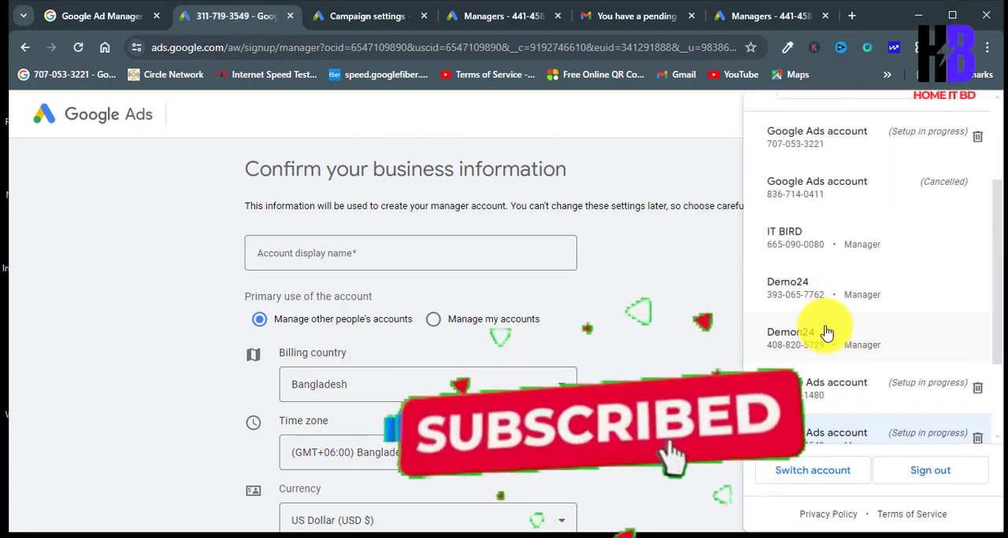
pyautogui.scroll(-1, 854, 350)
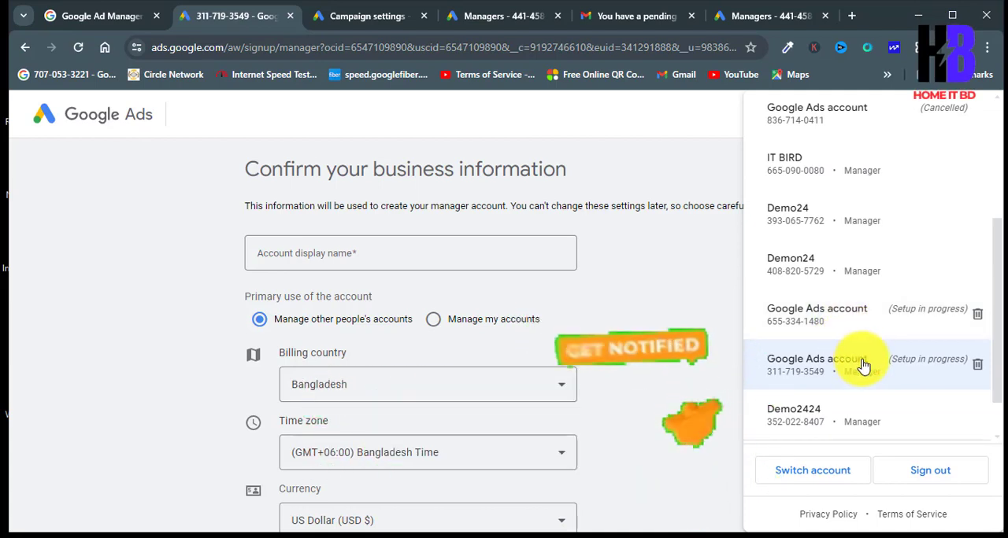
pyautogui.click(804, 416)
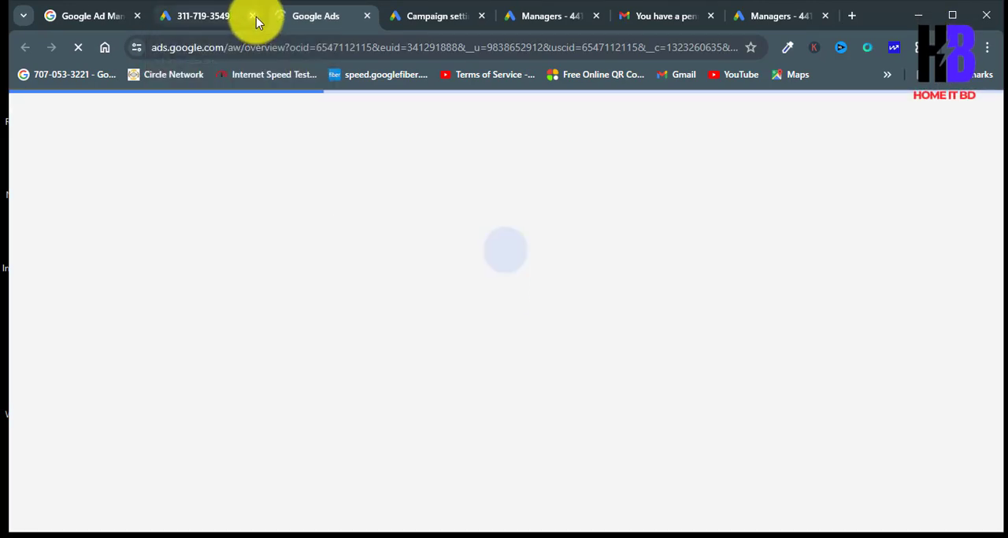
pyautogui.click(252, 17)
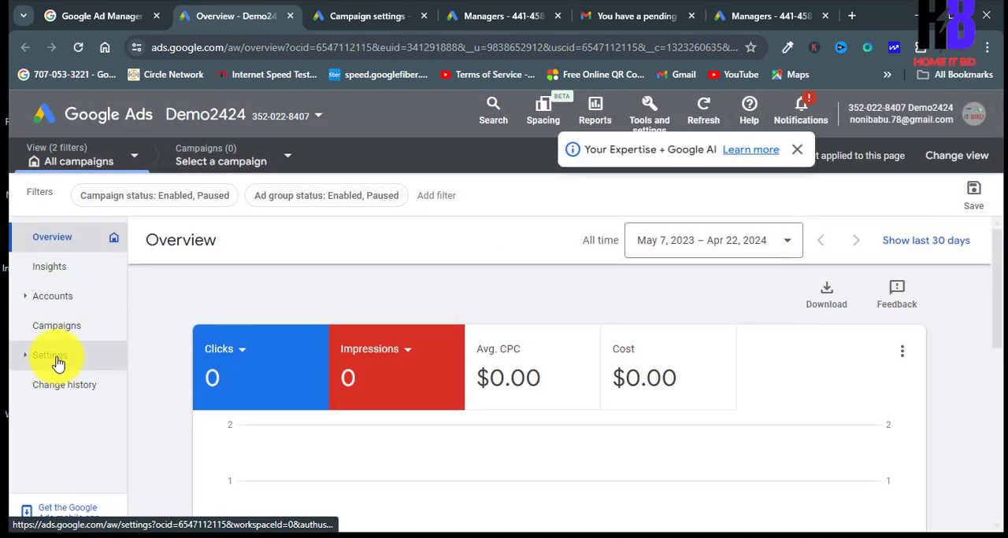
# Step: Unlink the regular account from Demo2424 through its sub-account settings and dismiss the Google AI notification
pyautogui.click(57, 364)
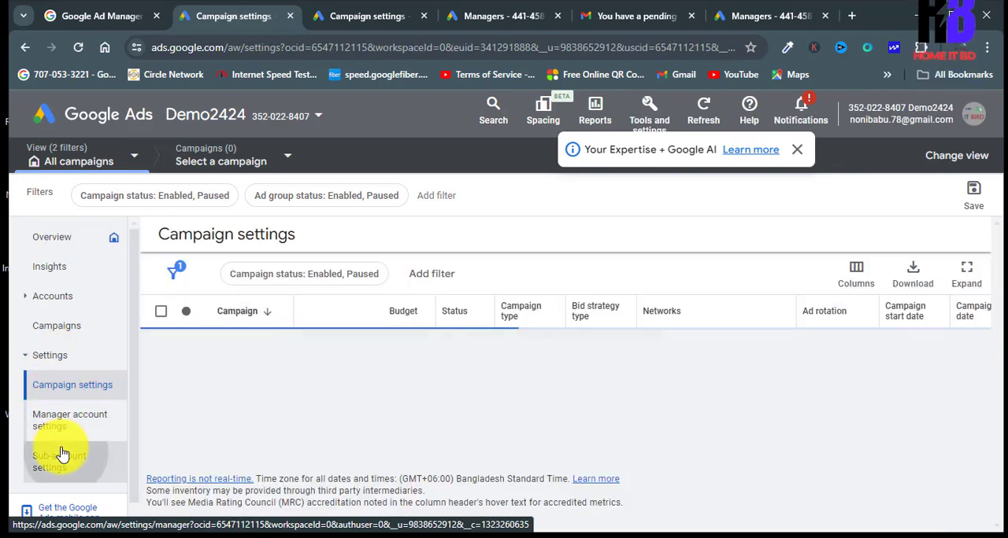
pyautogui.click(63, 454)
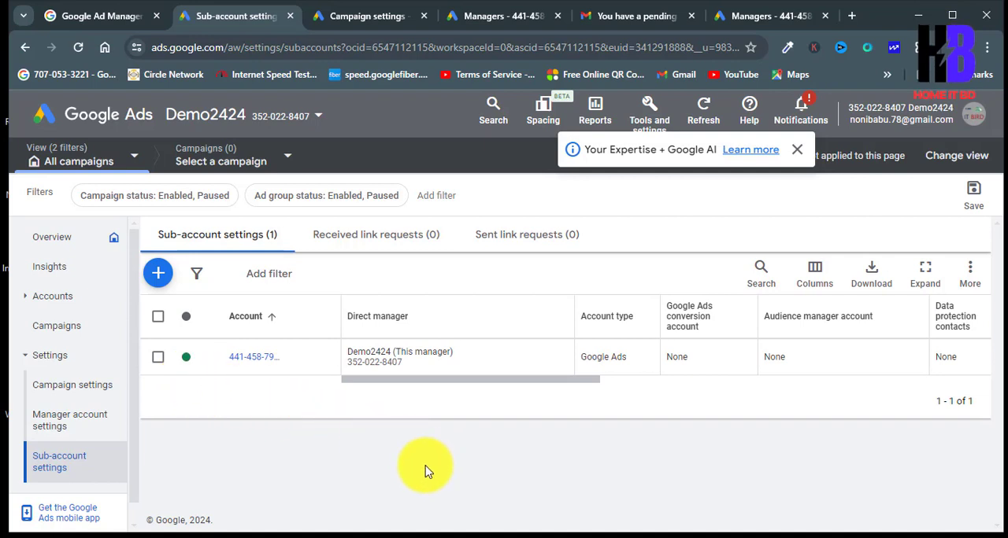
pyautogui.click(159, 358)
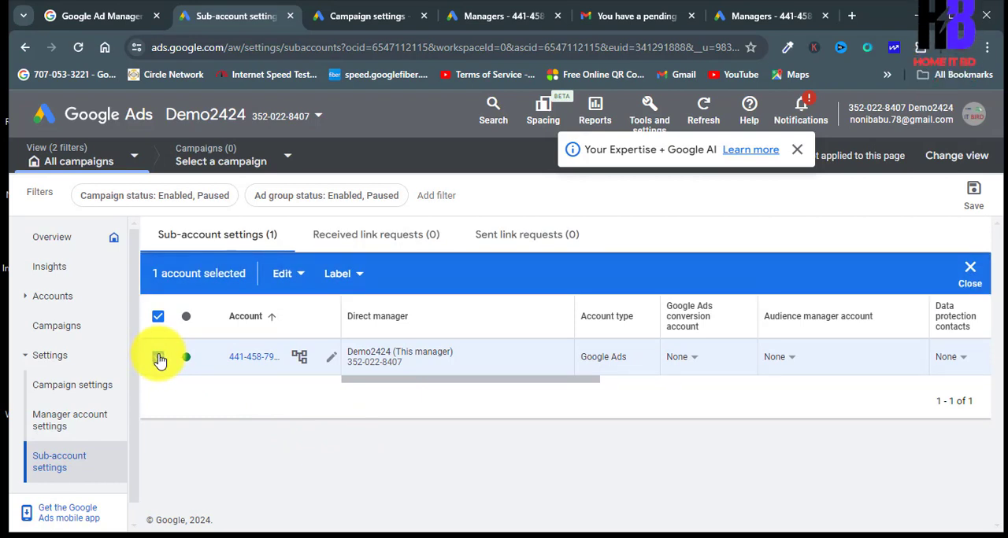
pyautogui.click(305, 282)
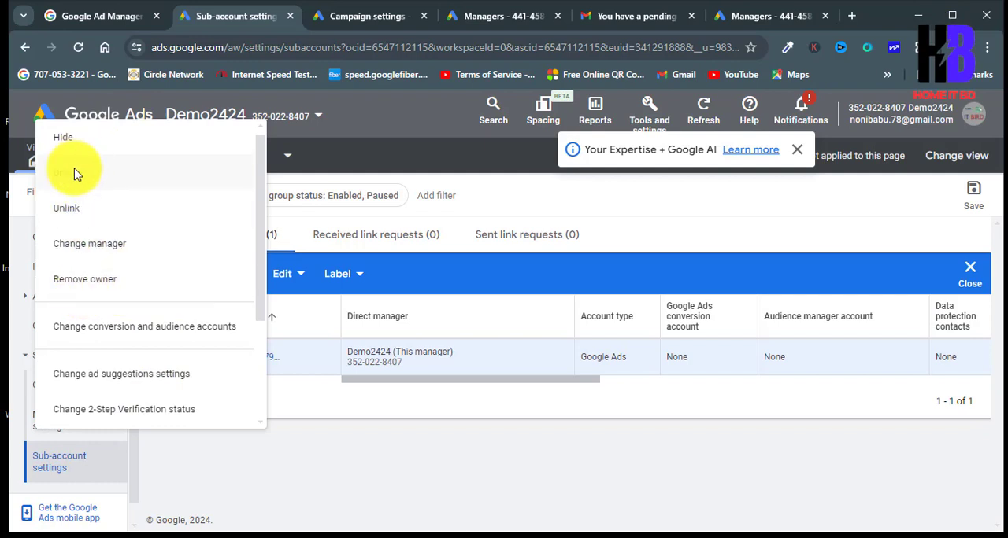
pyautogui.click(65, 214)
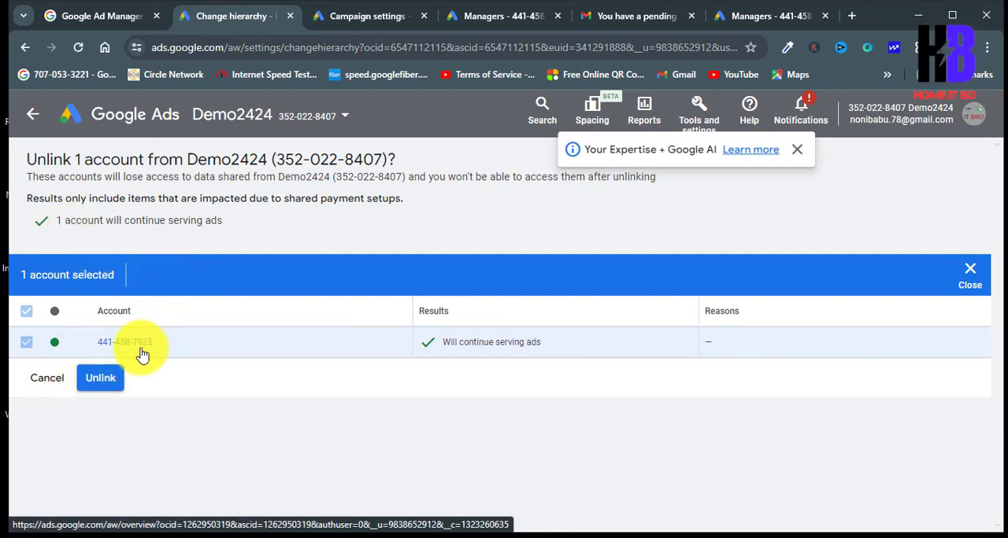
pyautogui.click(768, 16)
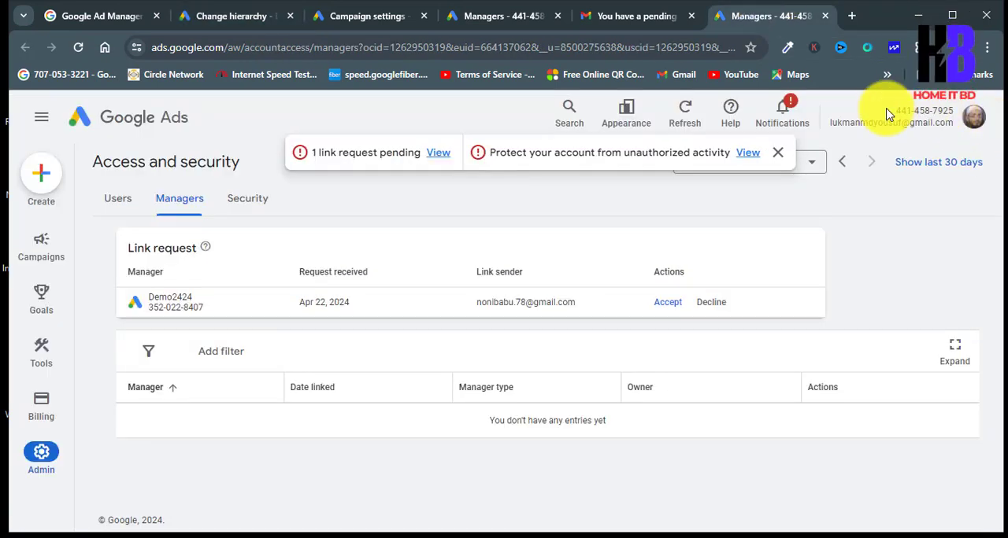
pyautogui.click(235, 17)
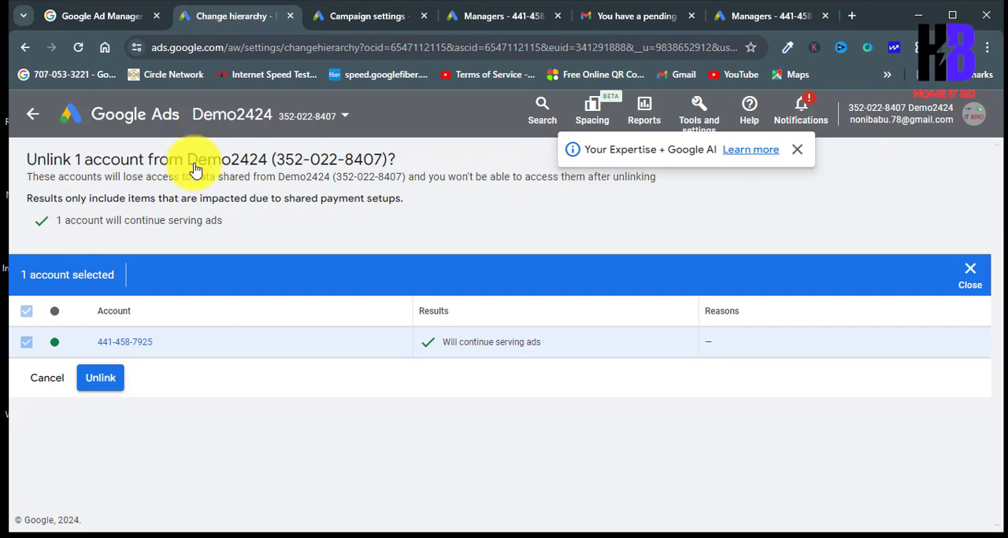
pyautogui.click(102, 380)
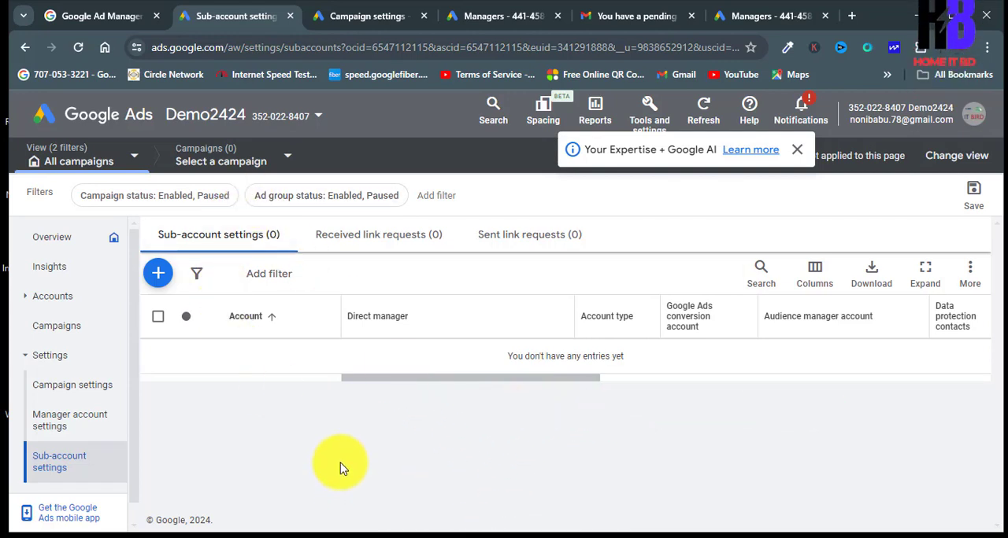
pyautogui.click(798, 151)
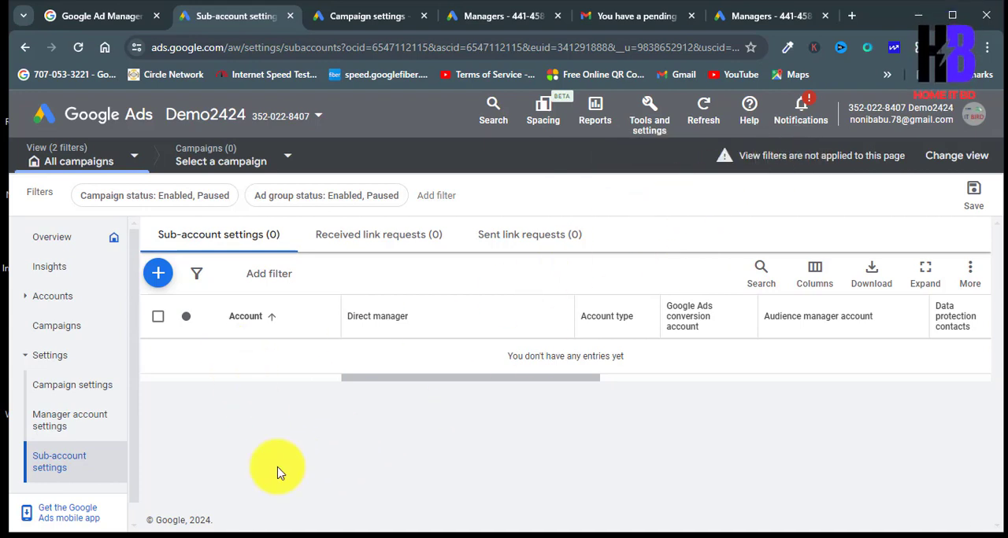